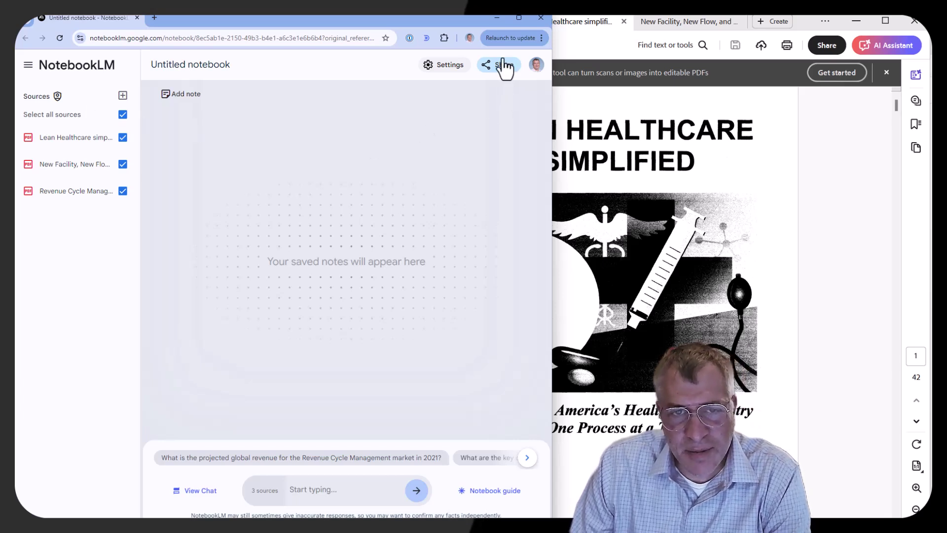
# Switch to the PDF viewer and look through the Revenue Cycle Management Market report's cover and table of contents.
pyautogui.click(864, 221)
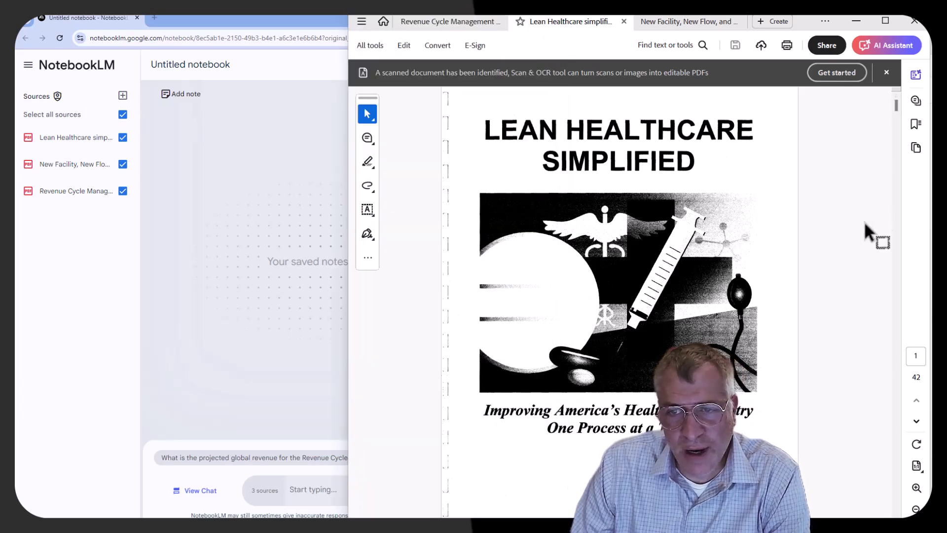
pyautogui.click(443, 21)
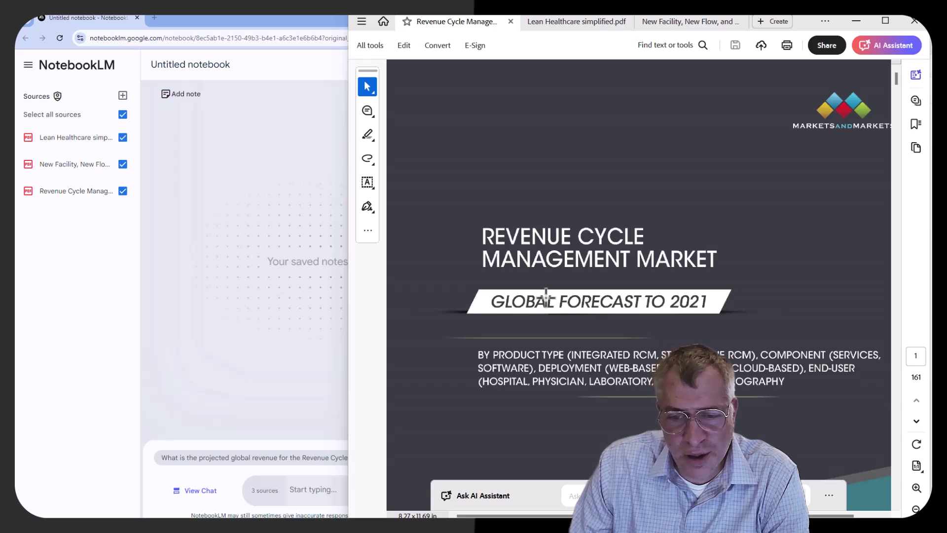
pyautogui.scroll(-3, 546, 297)
pyautogui.scroll(-2, 545, 298)
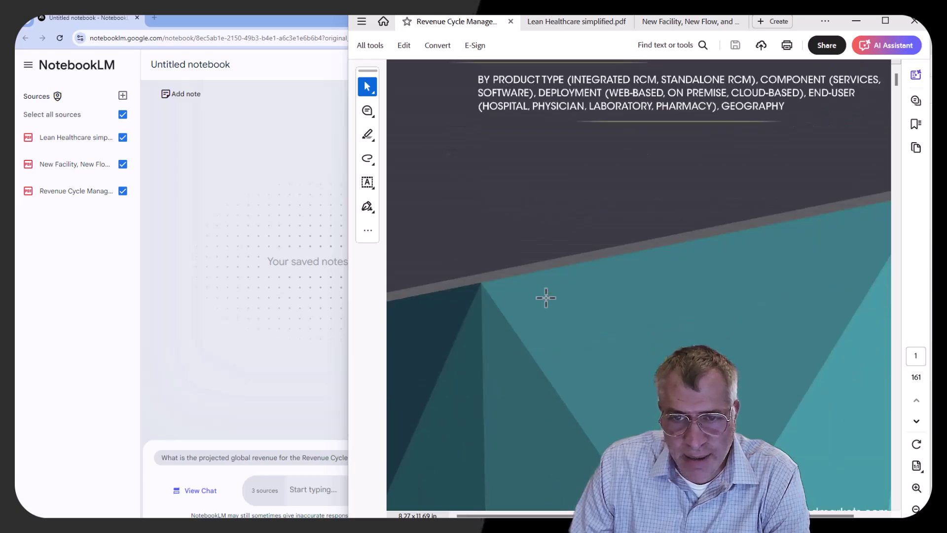
pyautogui.scroll(3, 546, 297)
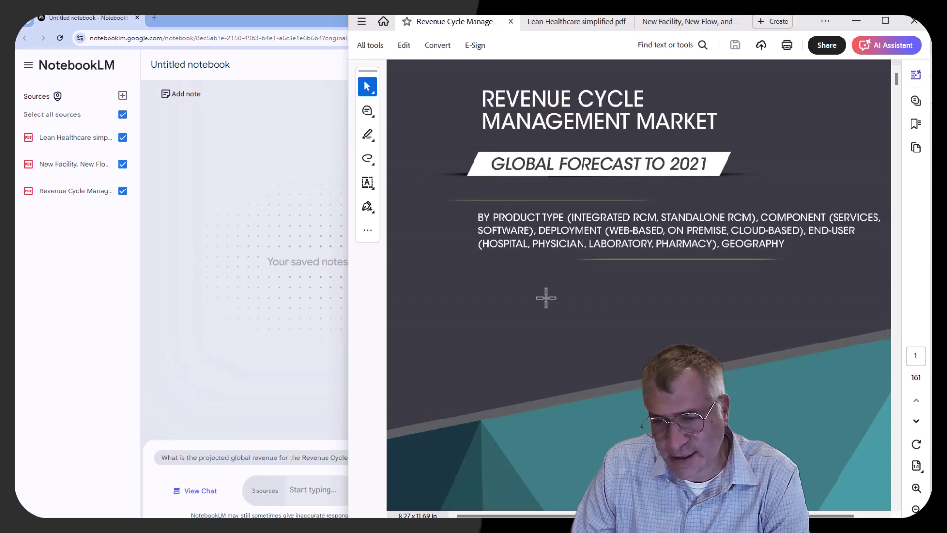
pyautogui.scroll(-15, 545, 298)
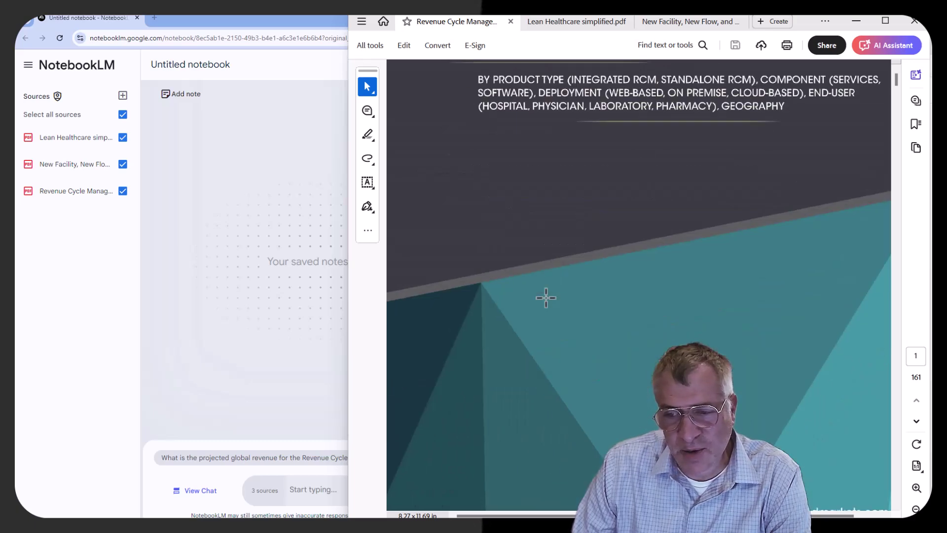
pyautogui.scroll(-15, 546, 298)
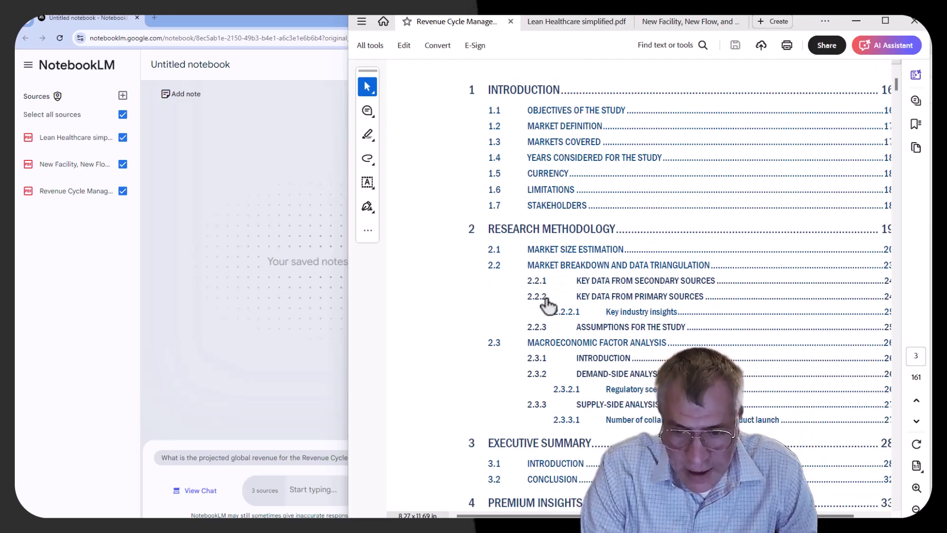
pyautogui.scroll(-1, 546, 302)
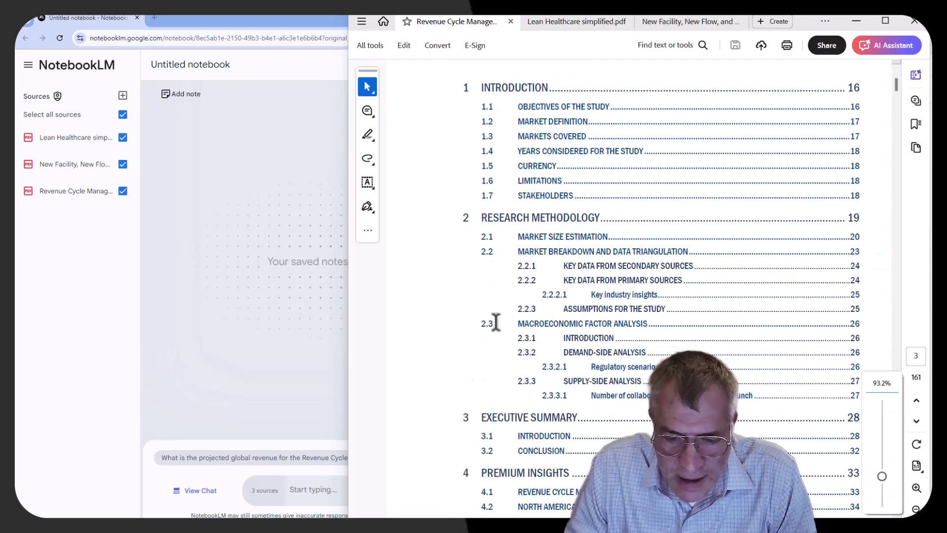
pyautogui.scroll(-3, 594, 395)
pyautogui.scroll(-10, 594, 395)
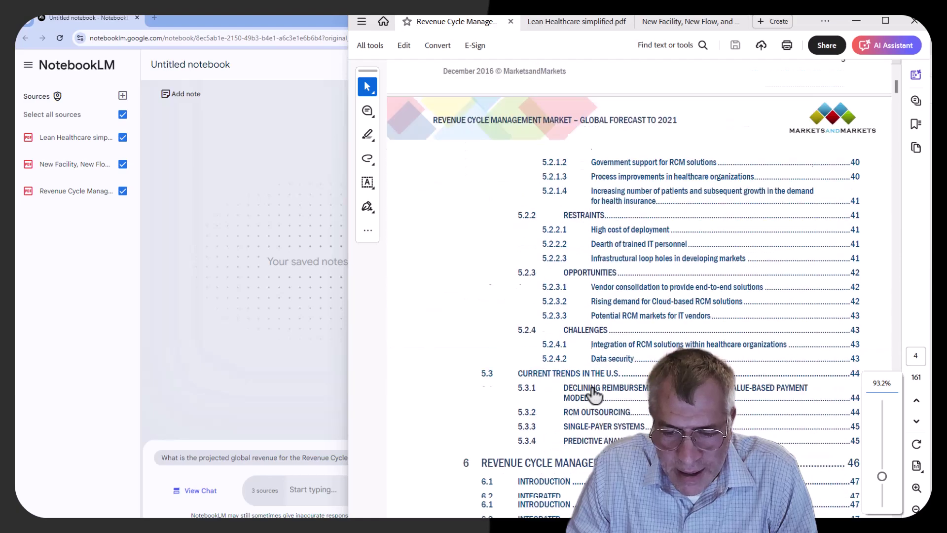
pyautogui.scroll(-4, 595, 395)
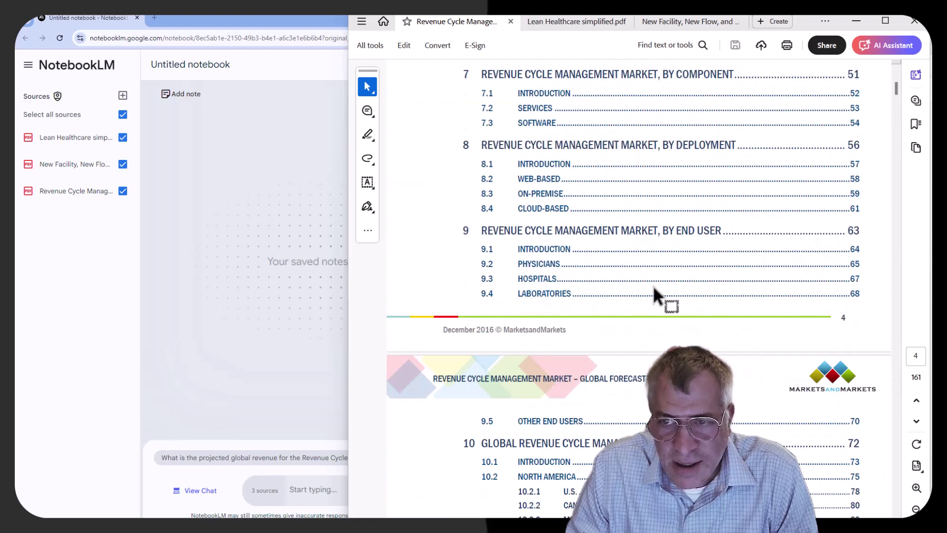
# Open the Lean Healthcare simplified PDF and look through its opening pages and table of contents.
pyautogui.click(571, 25)
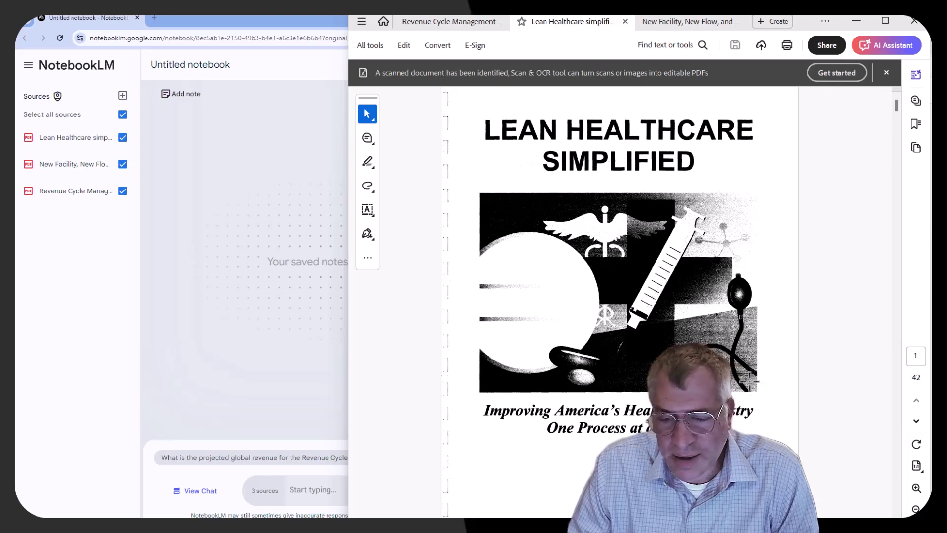
pyautogui.scroll(-10, 749, 380)
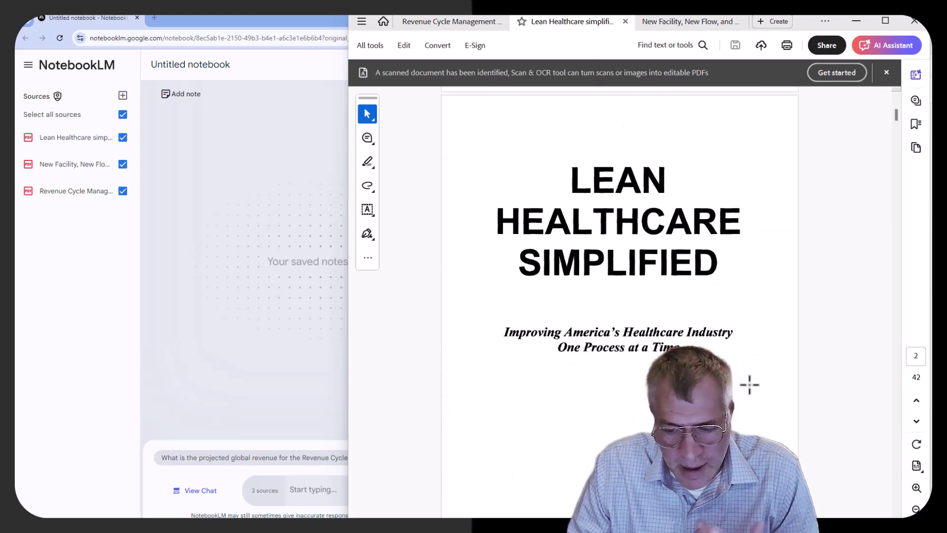
pyautogui.scroll(-15, 749, 384)
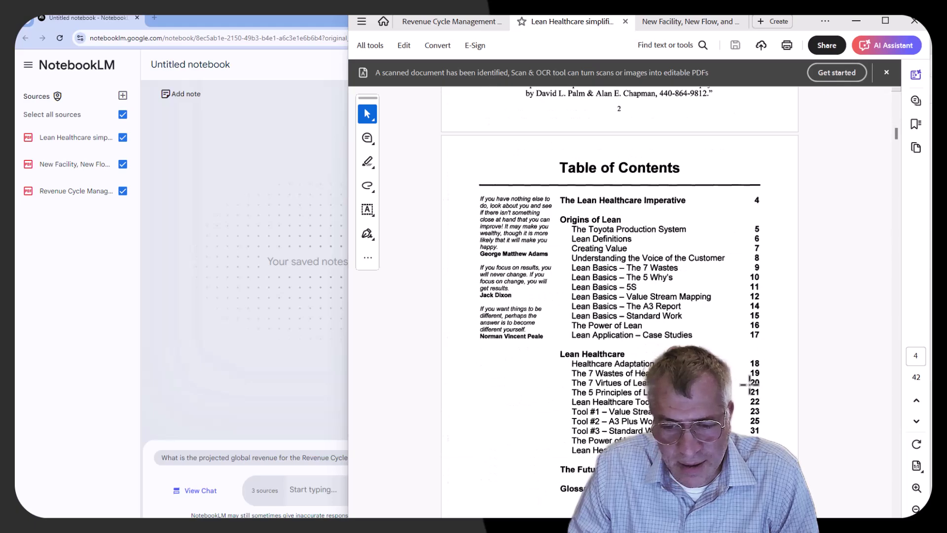
pyautogui.scroll(-10, 749, 379)
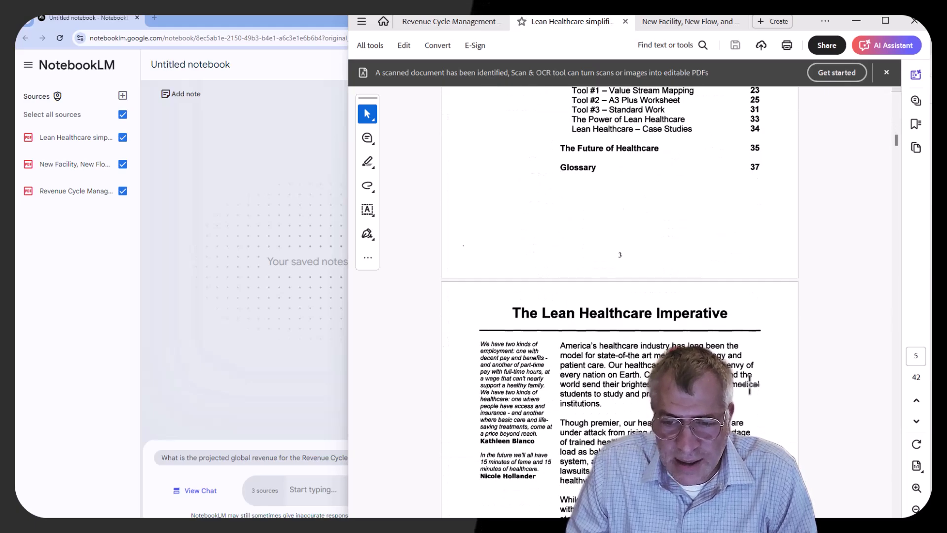
pyautogui.scroll(4, 749, 383)
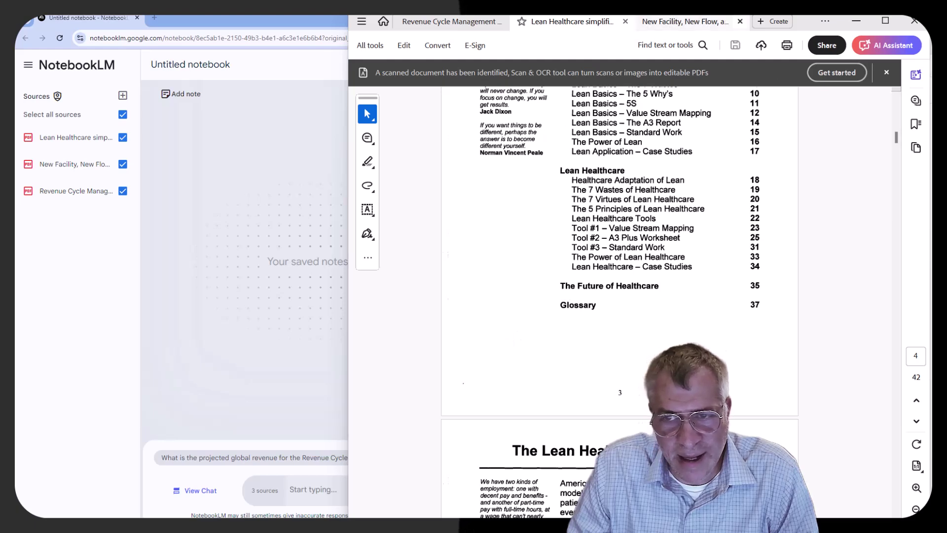
# Open the New Facility, New Flow PDF and skim the article's first page.
pyautogui.click(667, 18)
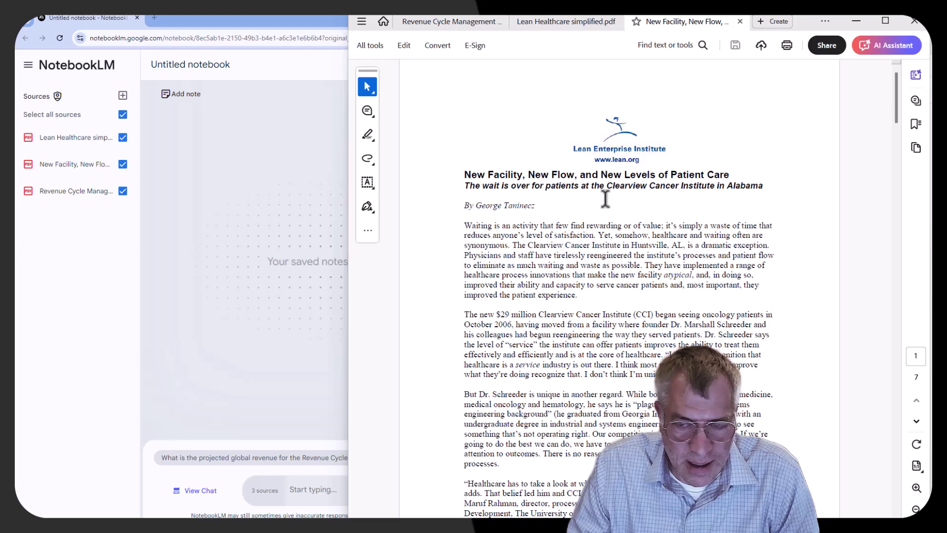
pyautogui.scroll(-3, 648, 314)
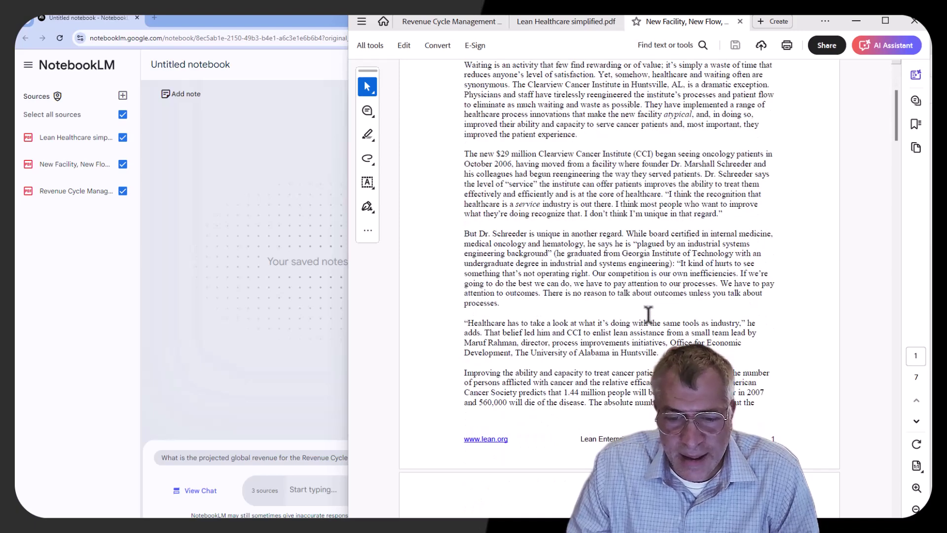
pyautogui.scroll(2, 648, 314)
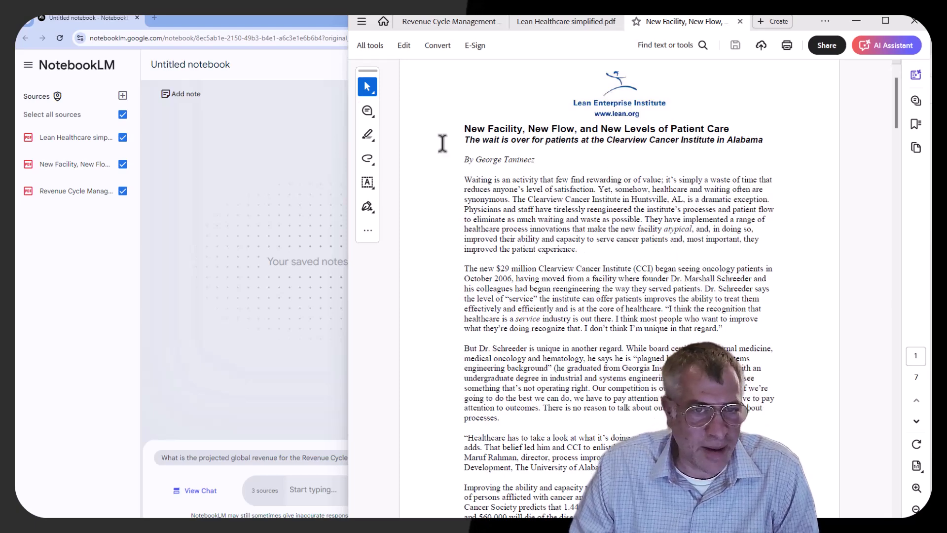
# Switch to NotebookLM and ask the three sources "how would i apply lean six sigma in a private practice setting?".
pyautogui.click(84, 266)
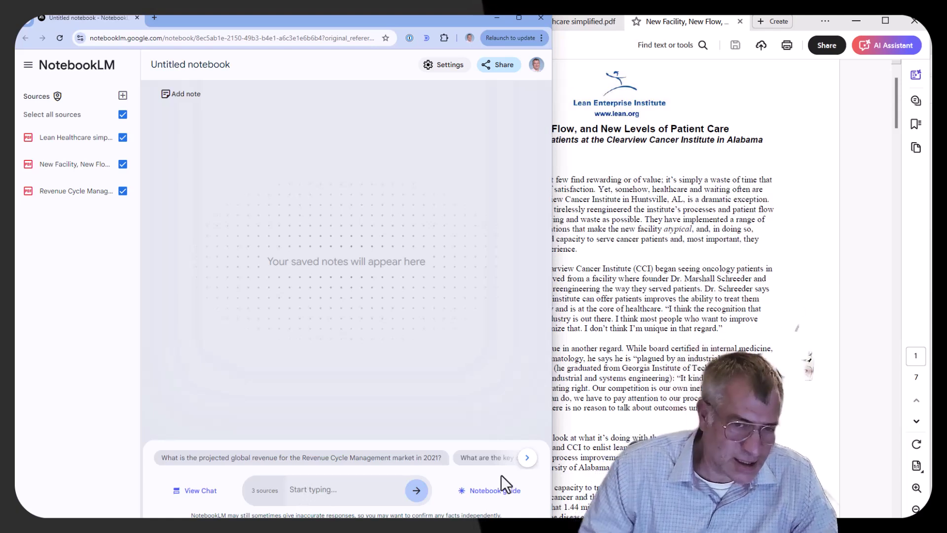
pyautogui.write('how would i apply')
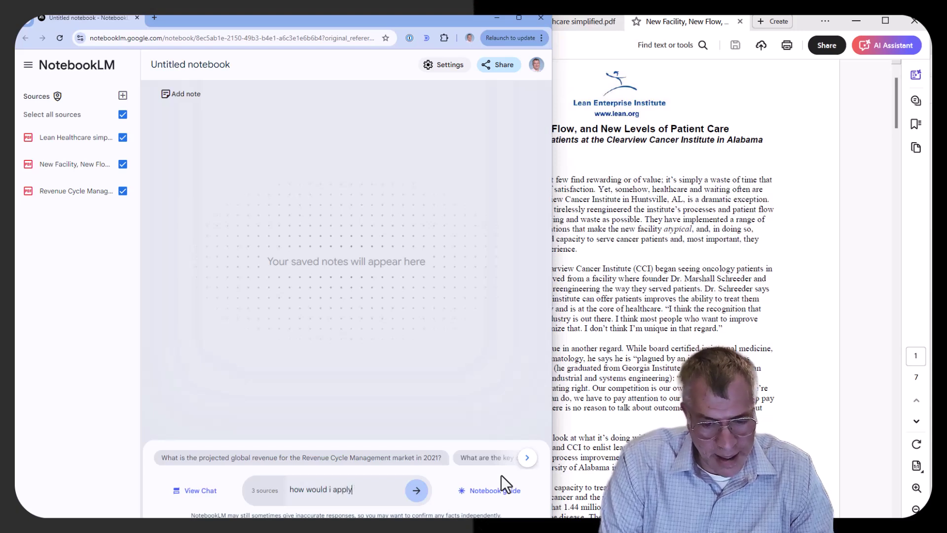
pyautogui.write(' lean six si')
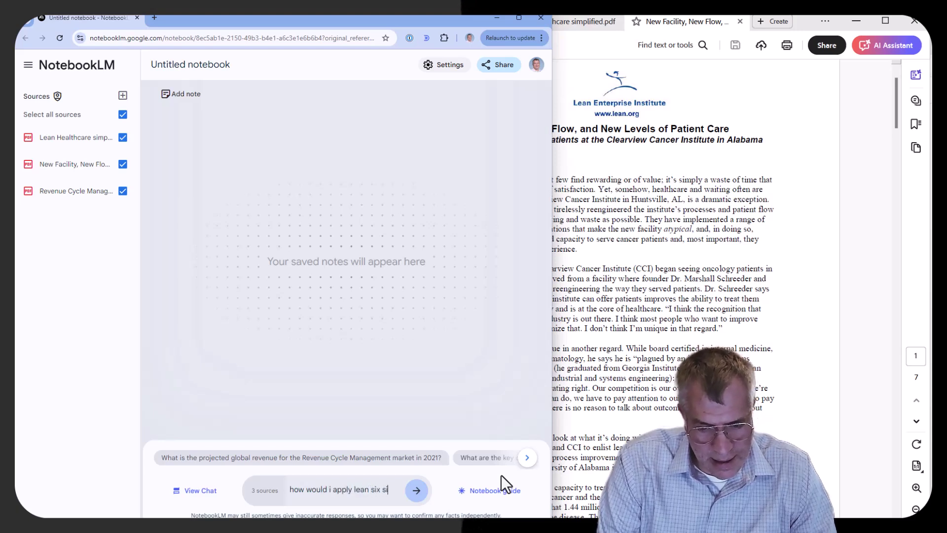
pyautogui.write('gma in a pr')
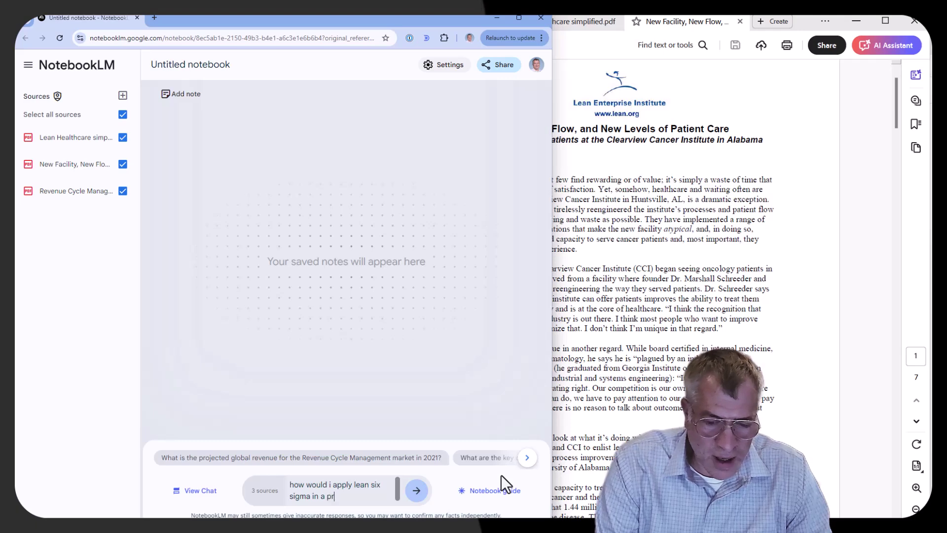
pyautogui.write('ivate practice')
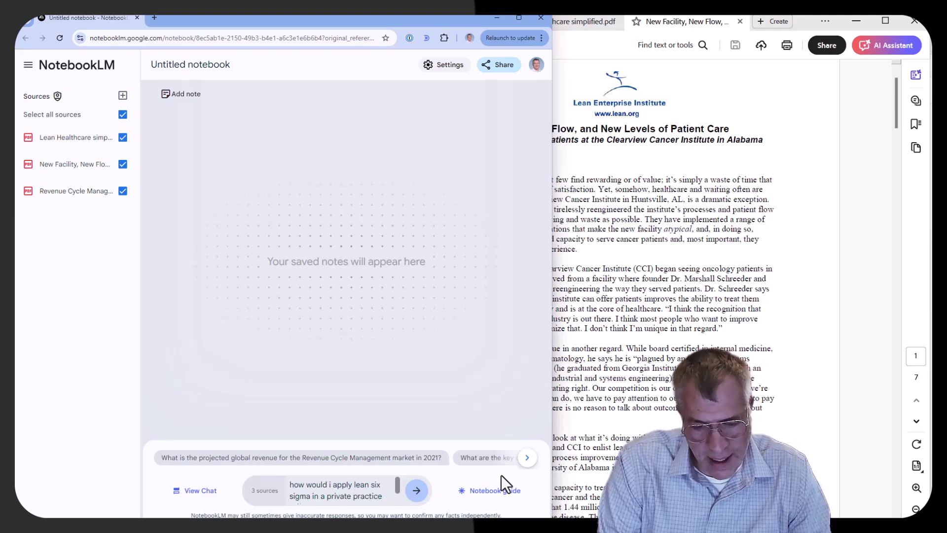
pyautogui.write(' setting?')
pyautogui.press('Return')
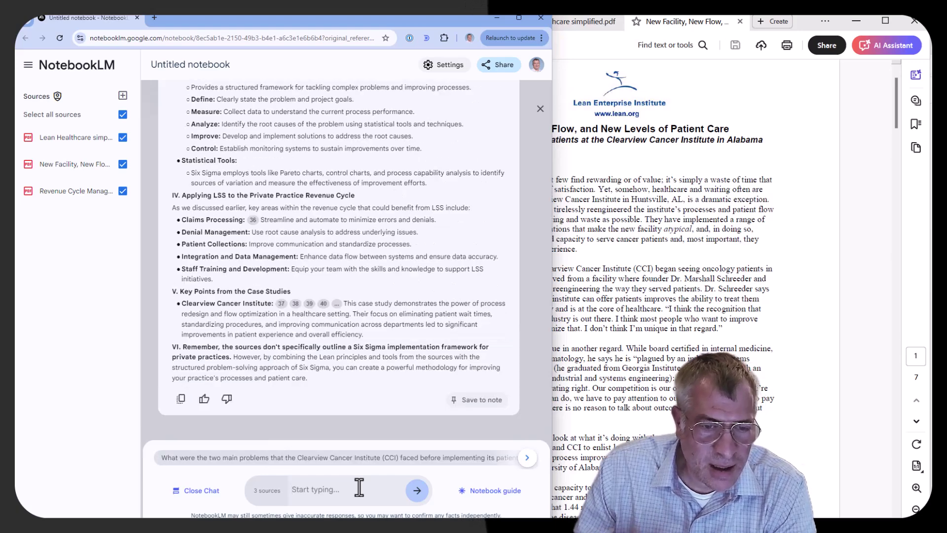
# Read through the answer on implementing Lean Six Sigma in a private practice and preview a citation for the 7 Wastes of Healthcare.
pyautogui.scroll(7, 340, 355)
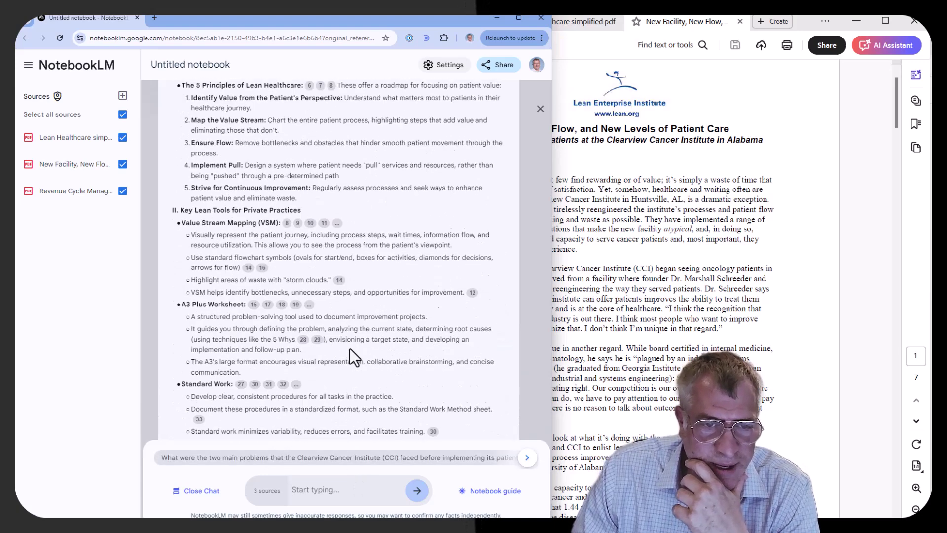
pyautogui.scroll(-7, 354, 341)
pyautogui.scroll(14, 360, 342)
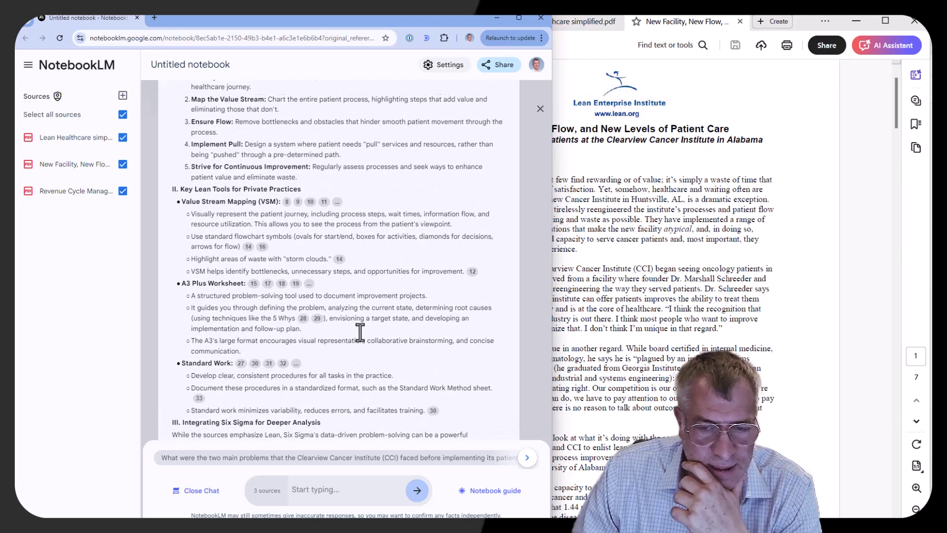
pyautogui.scroll(5, 360, 331)
pyautogui.scroll(-5, 360, 332)
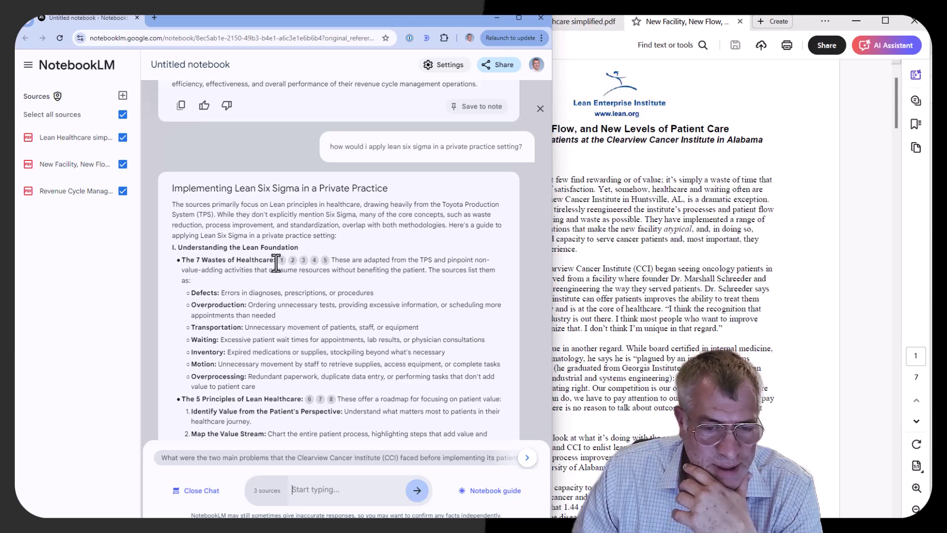
pyautogui.moveTo(279, 265)
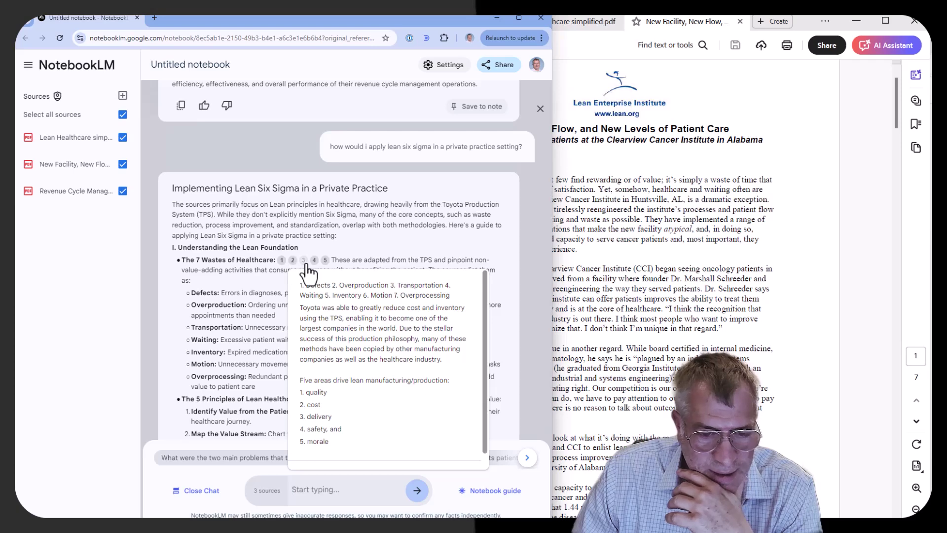
pyautogui.scroll(-2, 266, 313)
pyautogui.scroll(-3, 266, 313)
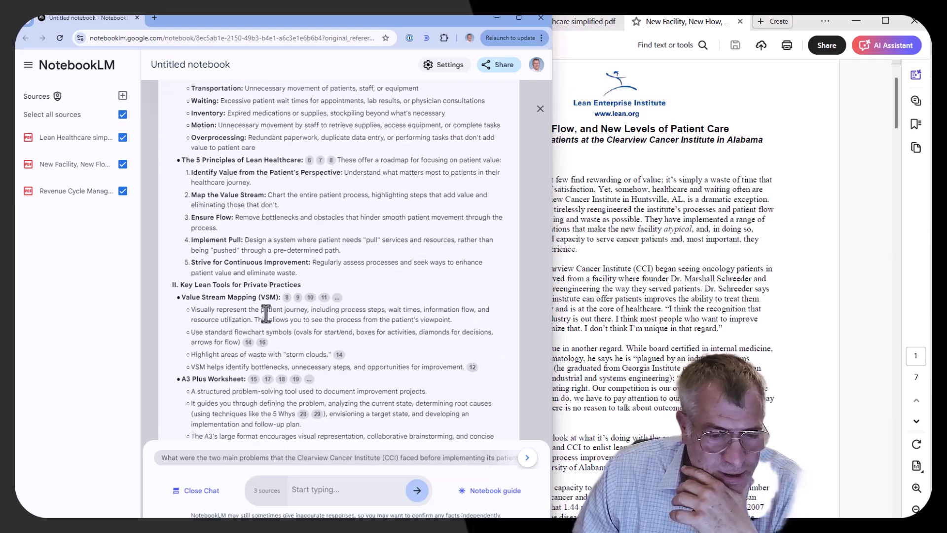
pyautogui.scroll(-2, 266, 313)
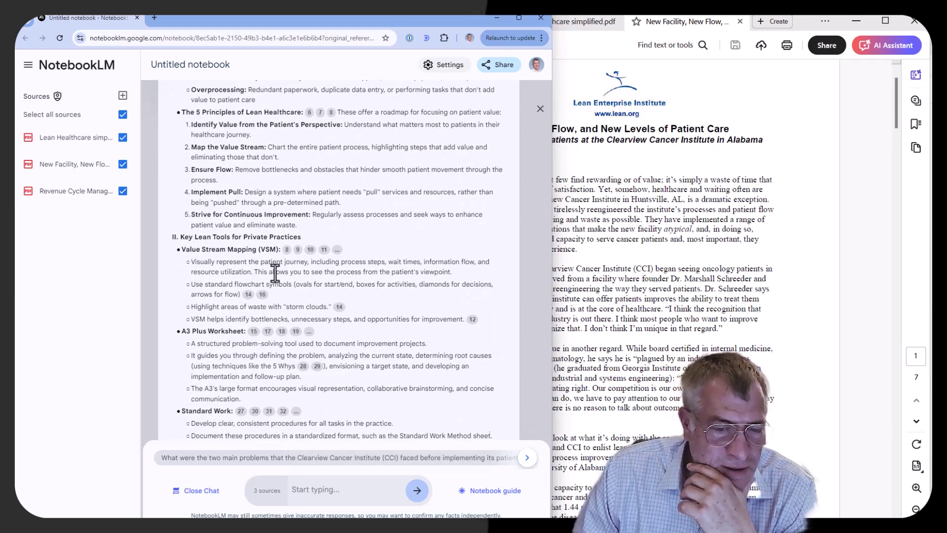
pyautogui.scroll(-2, 275, 270)
pyautogui.scroll(-2, 280, 279)
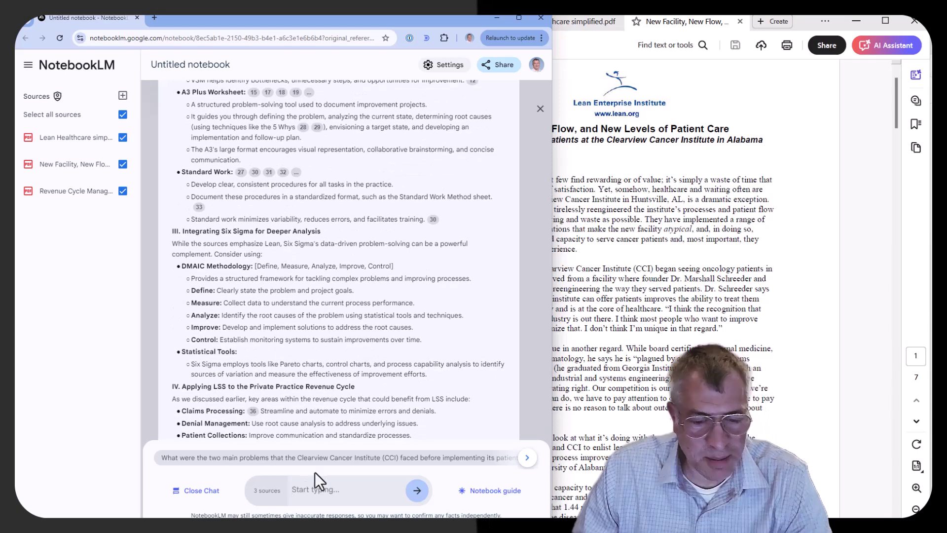
# Ask the notebook chat "give me 3 examples of workflows in a physician office that could be optimized using LSS?".
pyautogui.write('give me 3 examples of w')
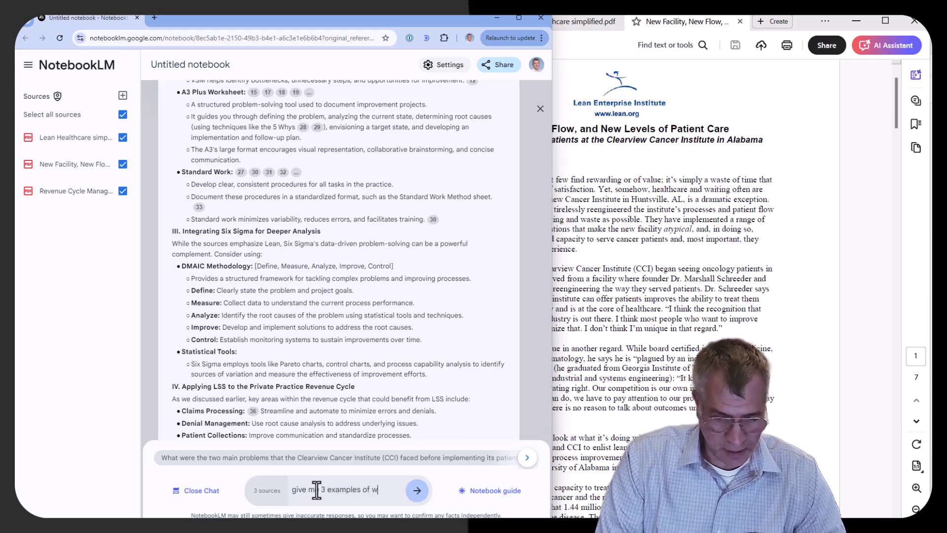
pyautogui.write('orkflows in a')
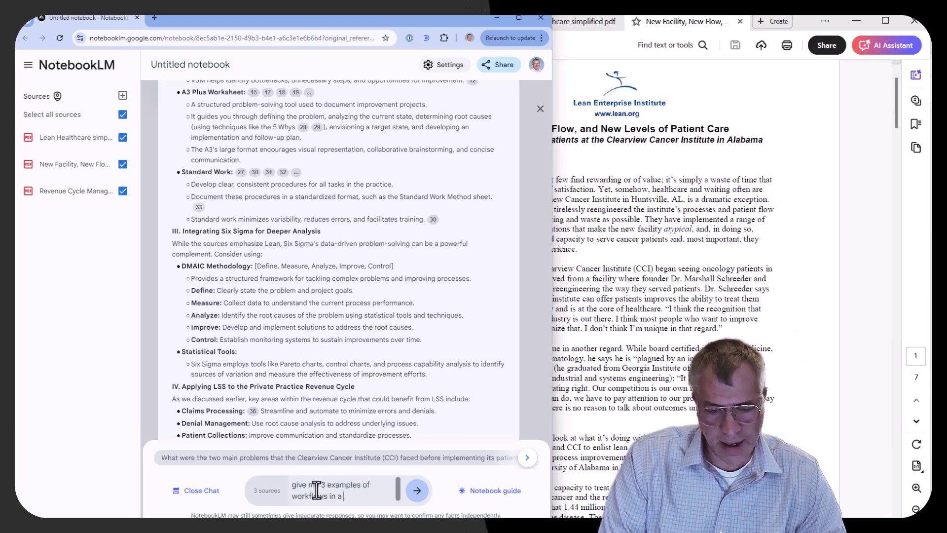
pyautogui.write(' physician office that could be')
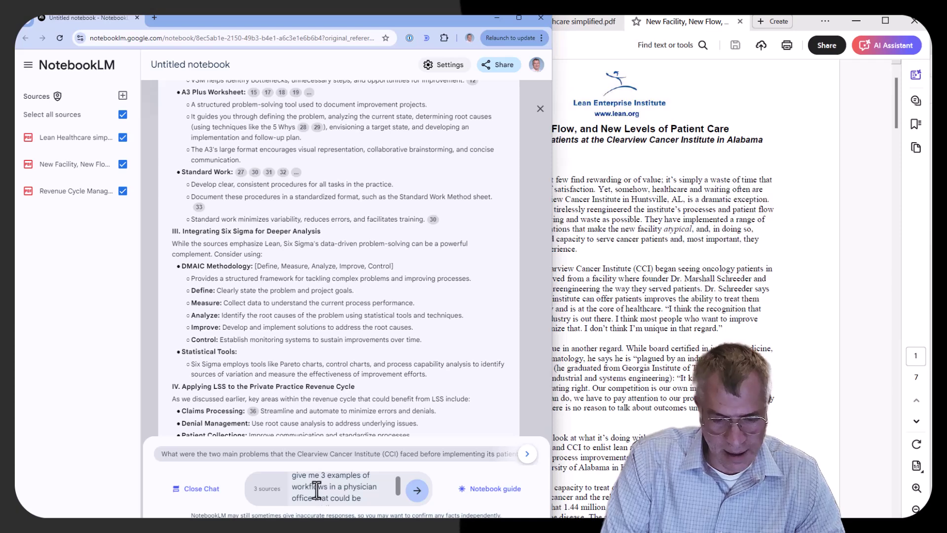
pyautogui.write(' optimized using LSS?')
pyautogui.press('Return')
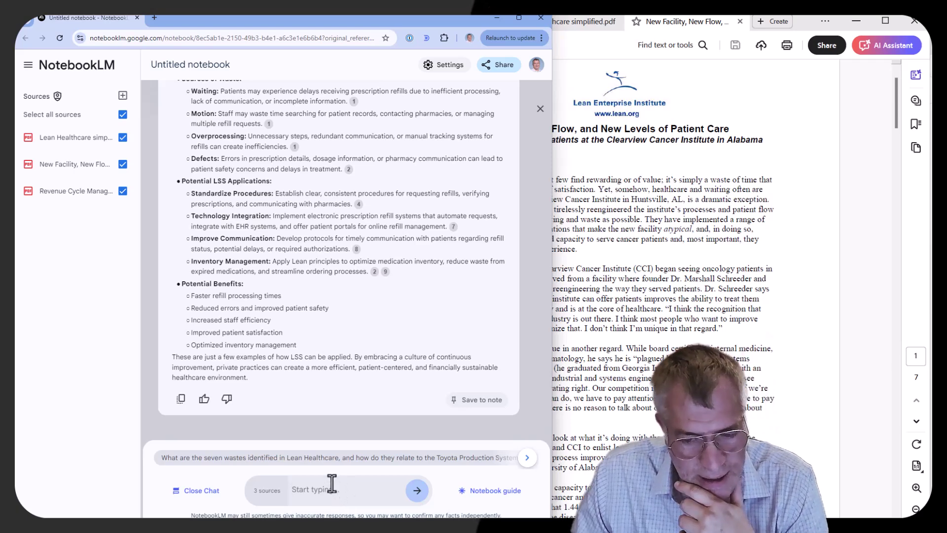
# Review the answer's three physician office workflows, from patient appointment scheduling through intake and registration to prescription refills and medication management.
pyautogui.scroll(15, 319, 349)
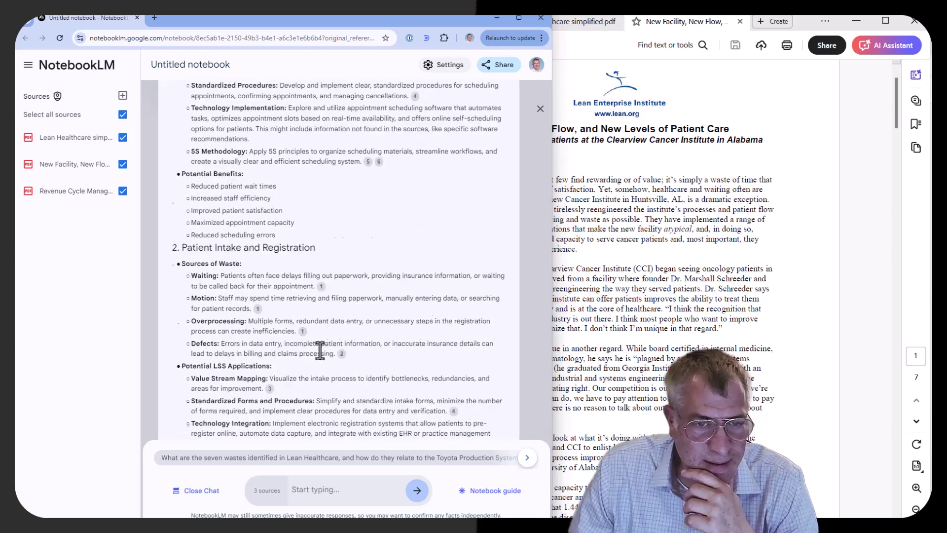
pyautogui.scroll(1, 319, 349)
pyautogui.scroll(10, 320, 349)
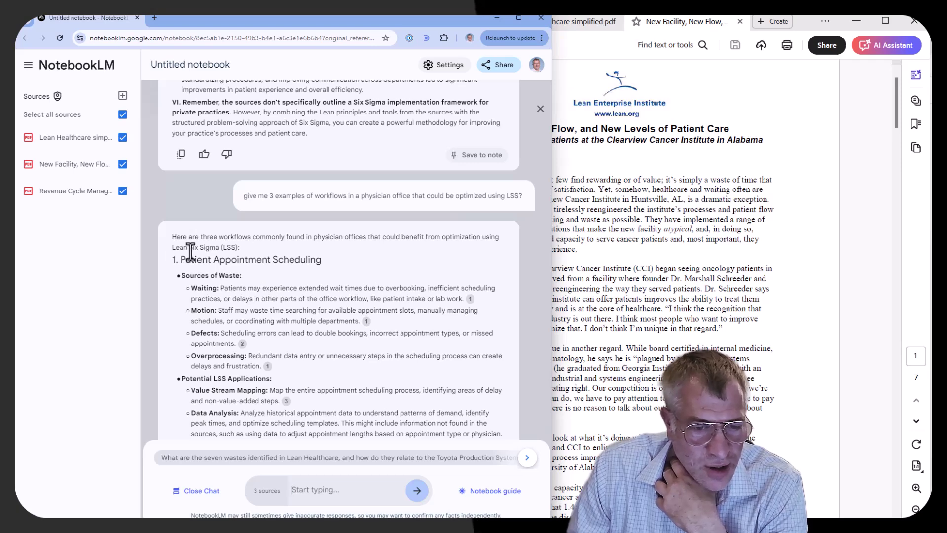
pyautogui.scroll(-6, 202, 262)
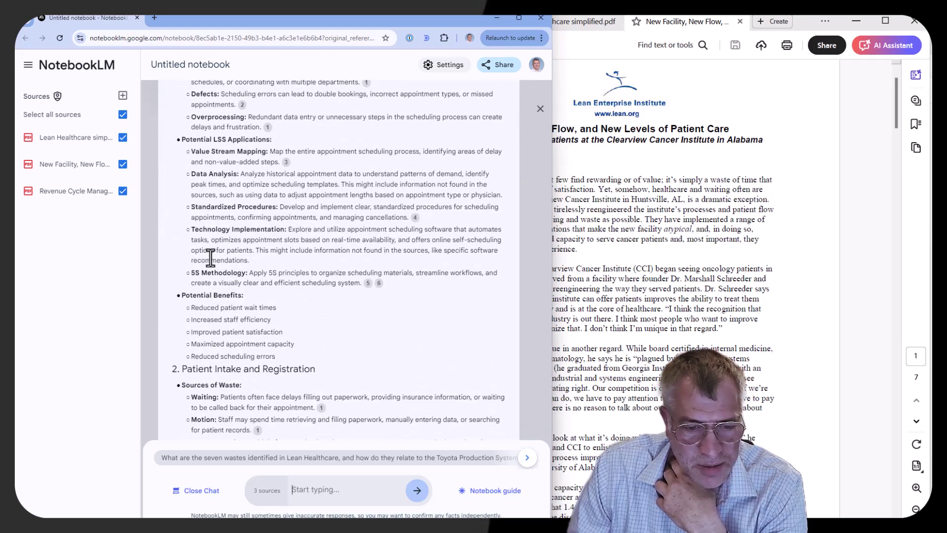
pyautogui.scroll(-8, 300, 330)
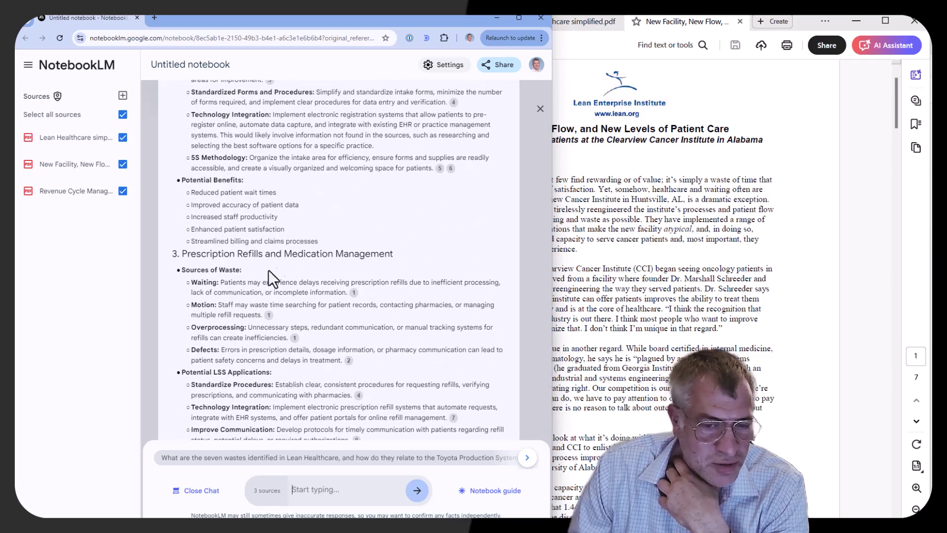
# Ask the notebook chat "which areas of revenue cycle management could LSS be applied?" and read through the answer.
pyautogui.click(331, 479)
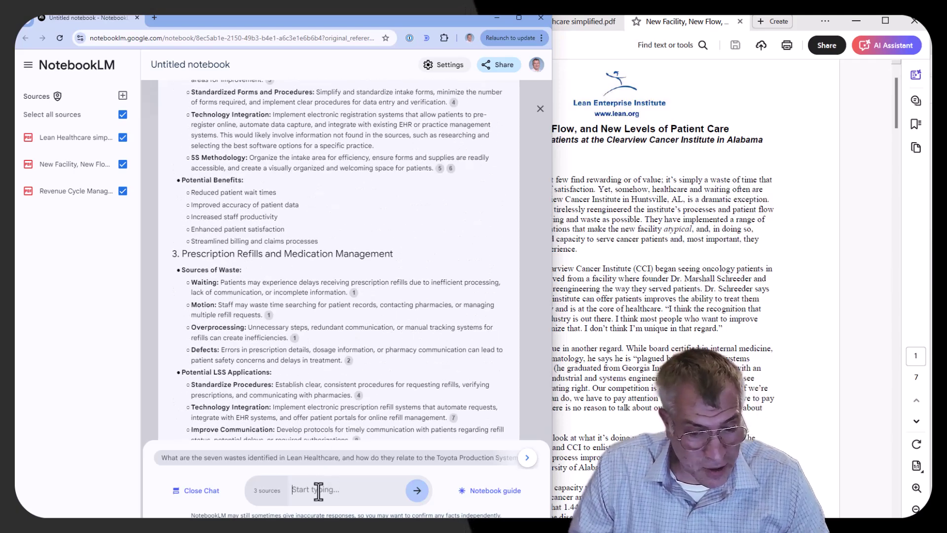
pyautogui.write('W')
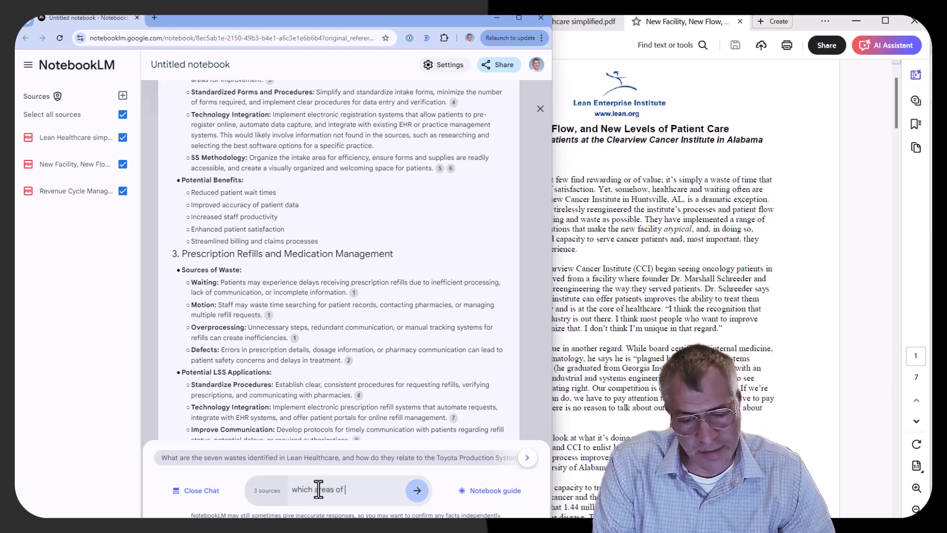
pyautogui.write('management could')
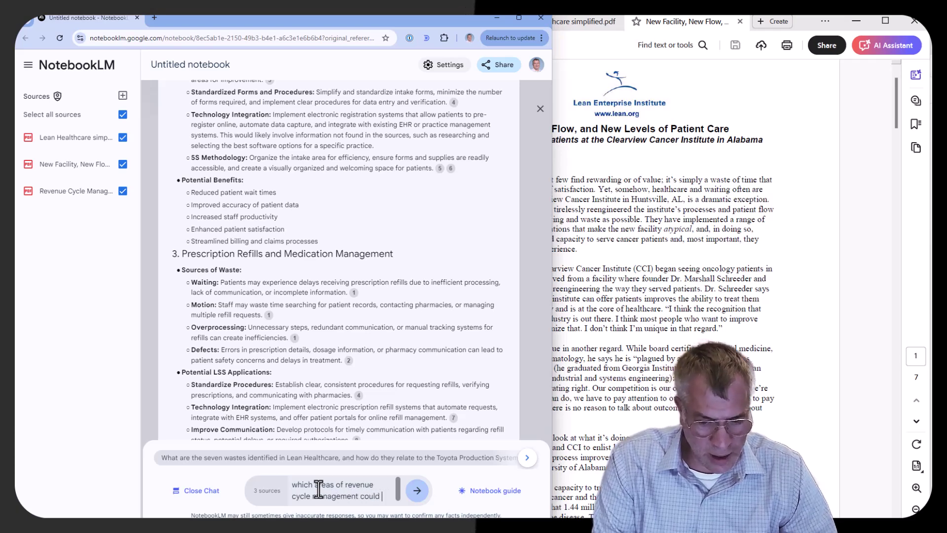
pyautogui.press('Return')
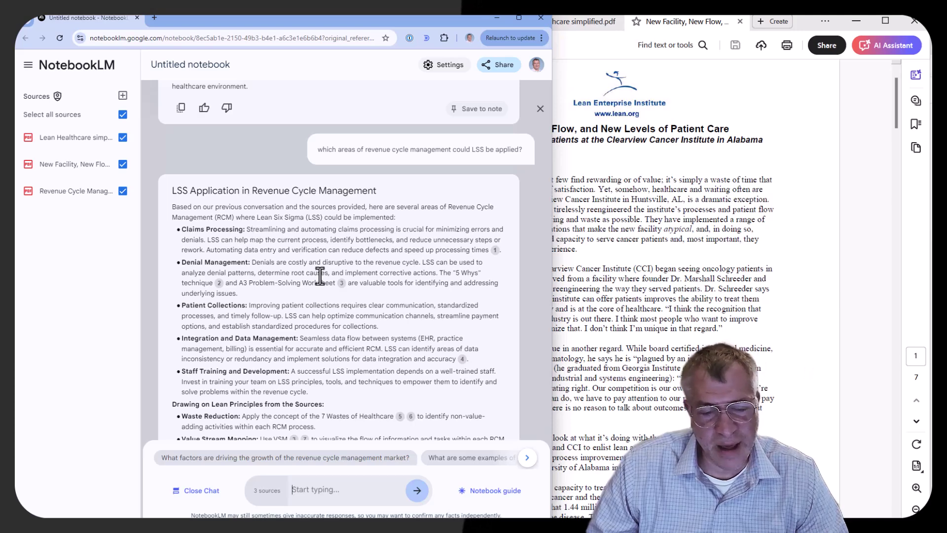
pyautogui.scroll(-3, 320, 276)
pyautogui.scroll(-1, 321, 276)
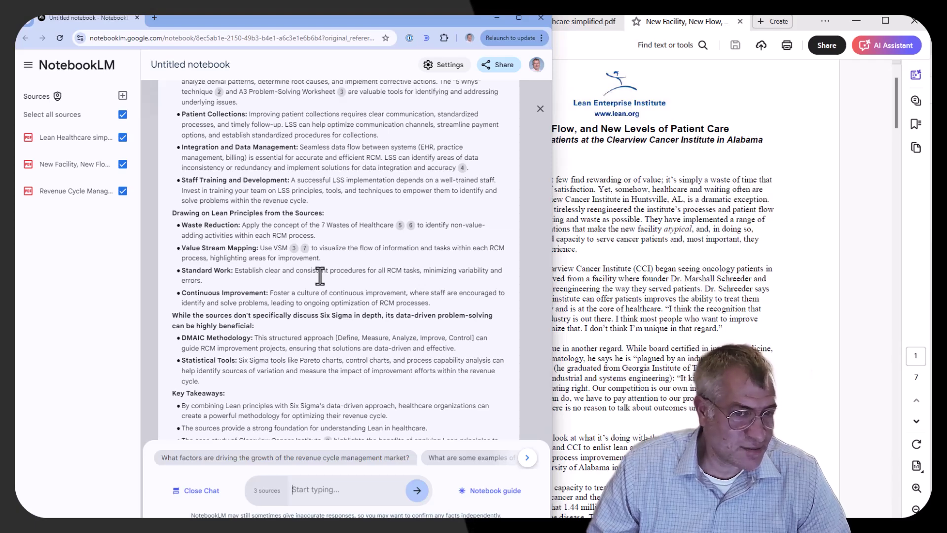
pyautogui.scroll(-2, 319, 275)
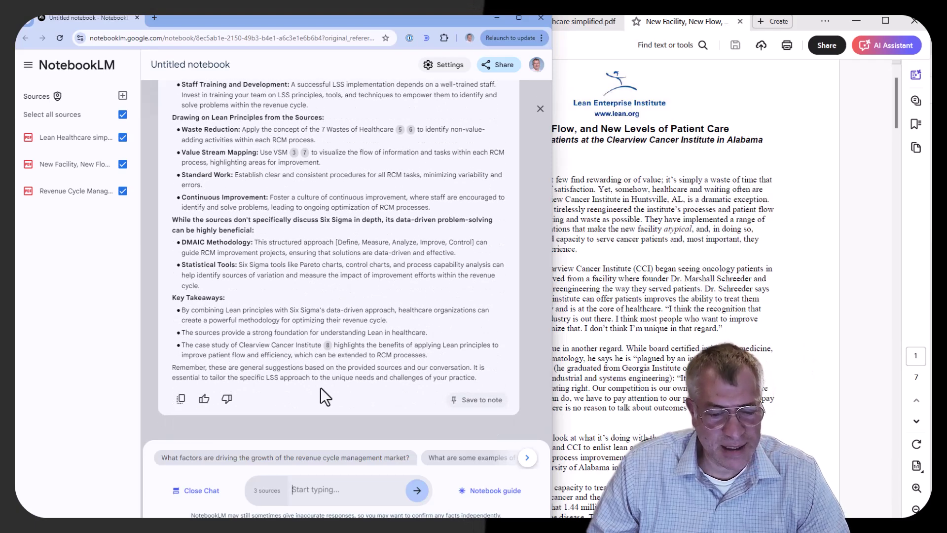
# Begin a chat question with "I have a diagnostic imaging facility with nuclear imaging, DEXA and ultrasound across different modalities and specialties.".
pyautogui.click(299, 490)
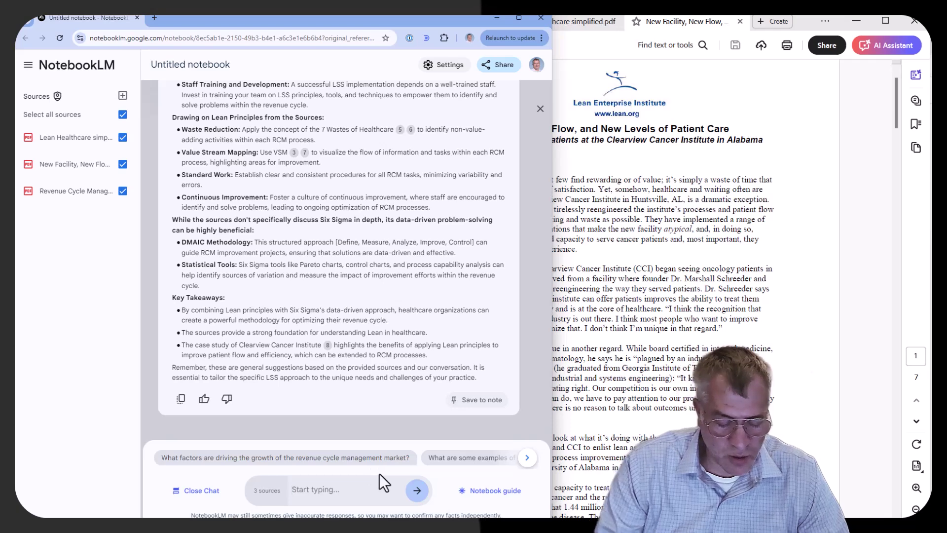
pyautogui.write('I have a')
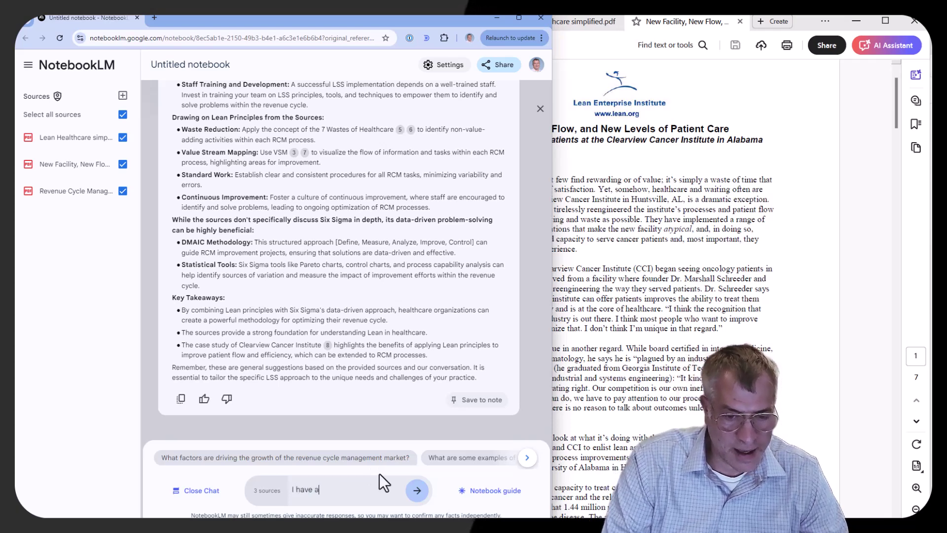
pyautogui.write(' dia')
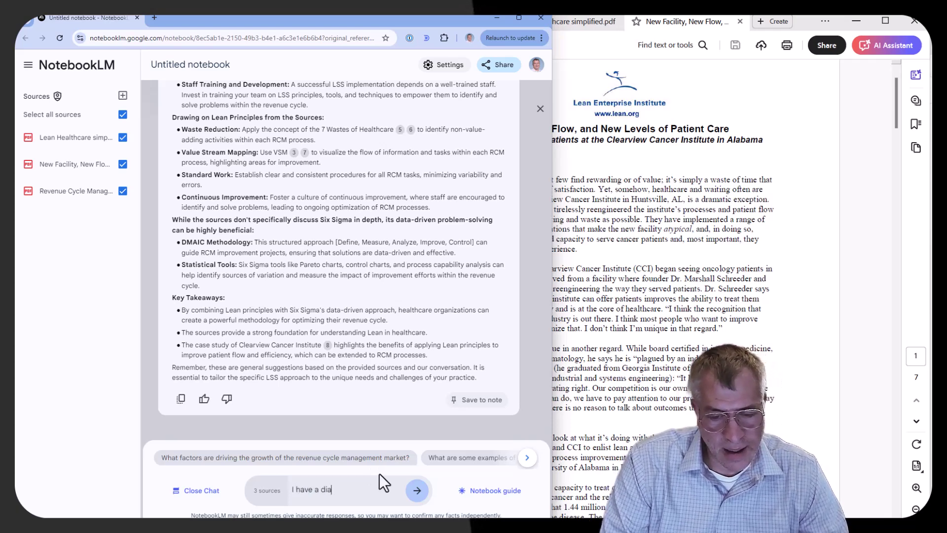
pyautogui.write('gnostic imaging faci')
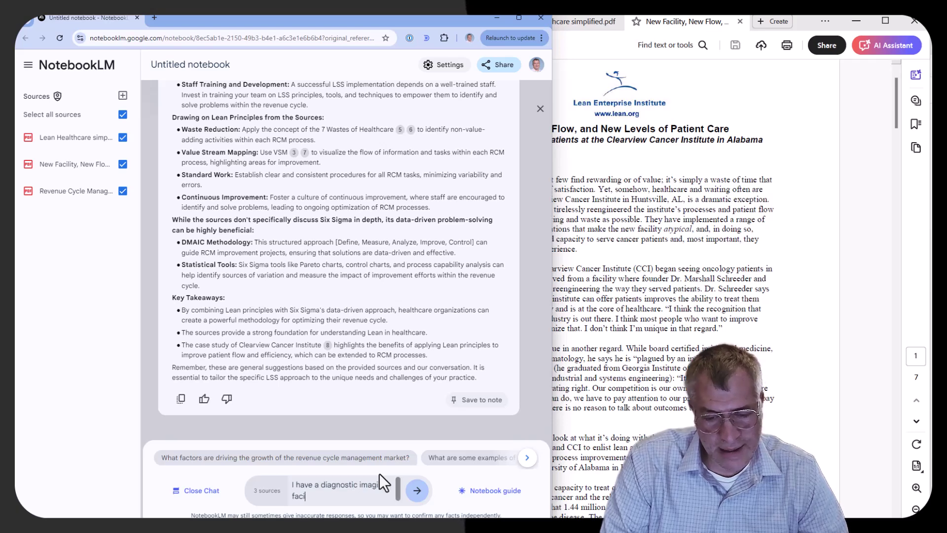
pyautogui.write('lity with nuc')
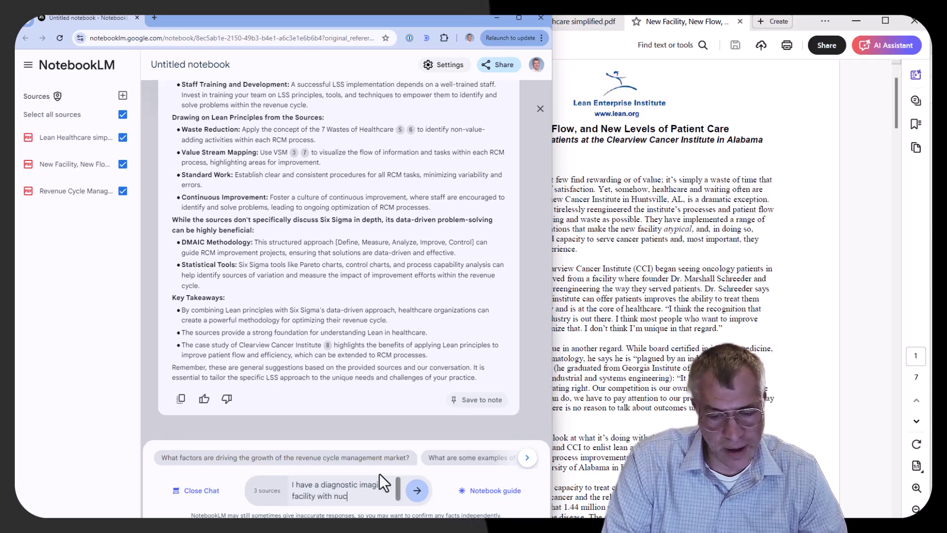
pyautogui.write('lear imaging, DEXA and ultr')
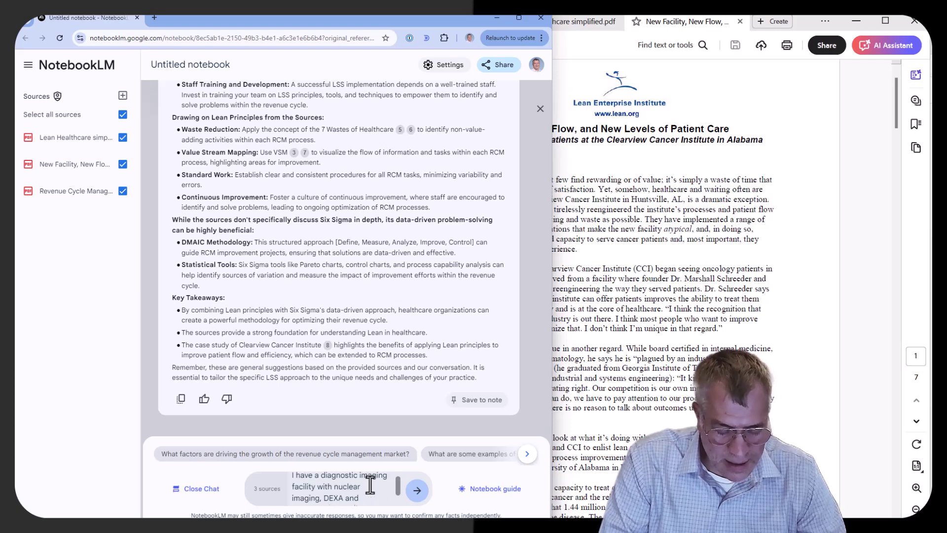
pyautogui.write('asound across different modal')
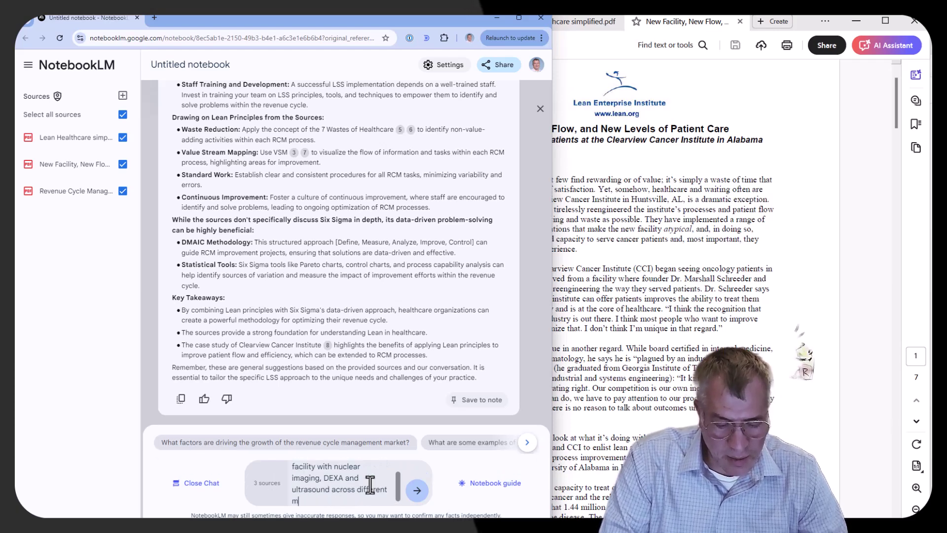
pyautogui.write('ities and specialties.')
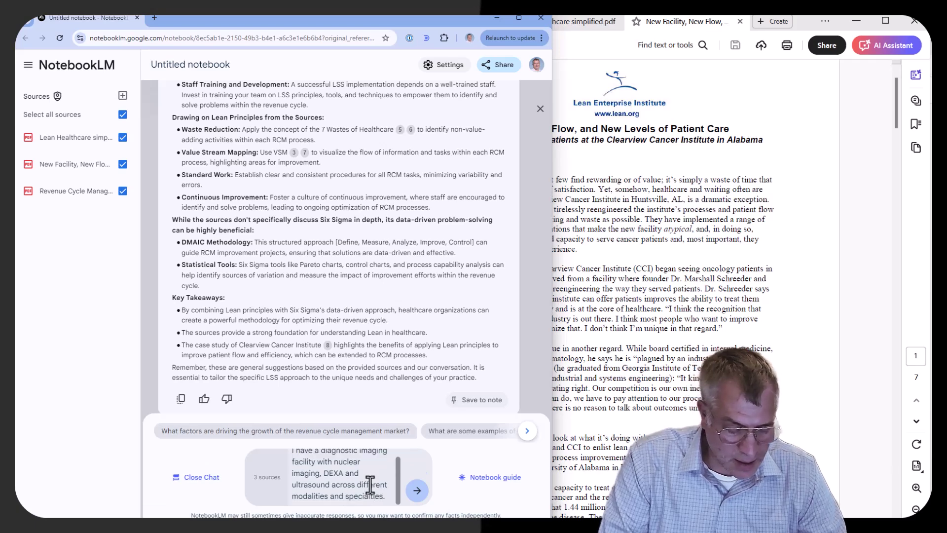
# Complete the question with "What are the potential wastes in the imaging facility I could focus on using LSS?" and submit it.
pyautogui.write(' Wo')
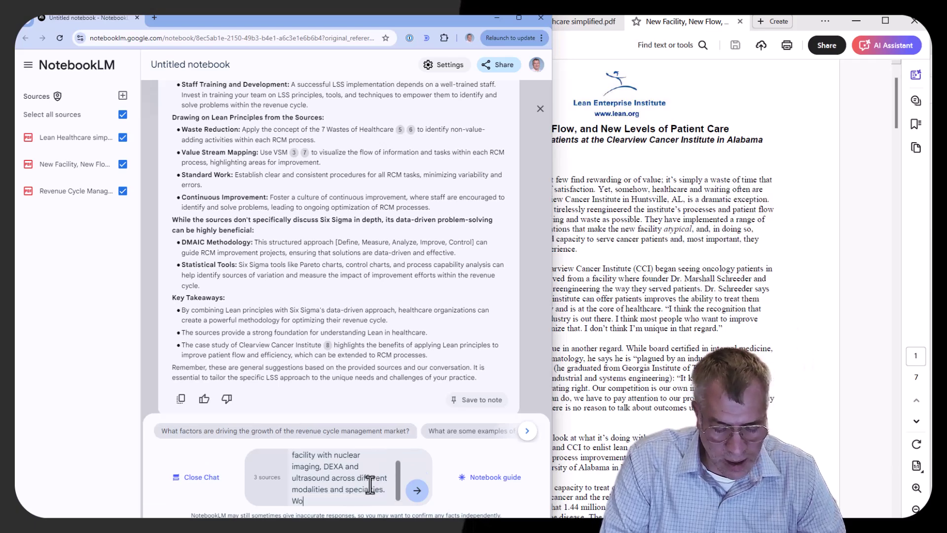
pyautogui.write('a')
pyautogui.press('BackSpace')
pyautogui.press('BackSpace')
pyautogui.write('hat are the potential wastes ')
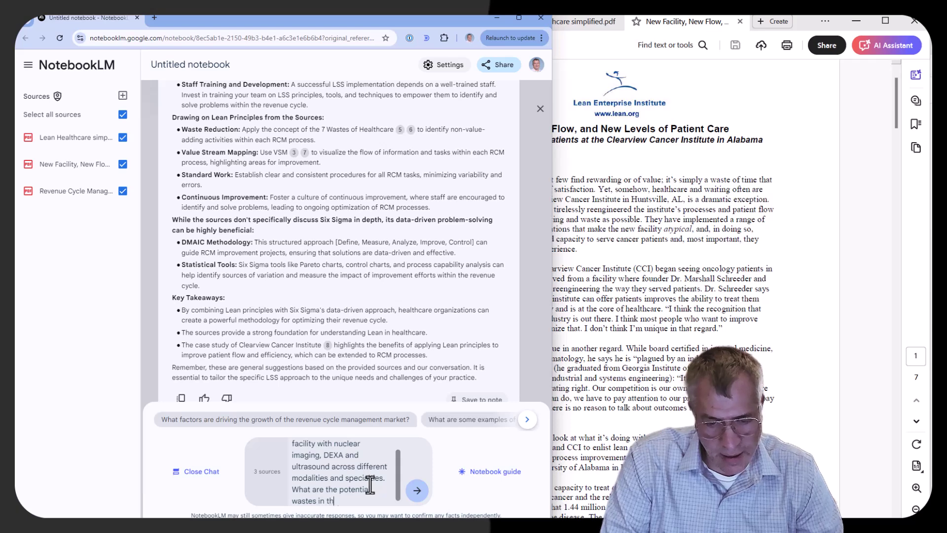
pyautogui.write('in the imaging fac')
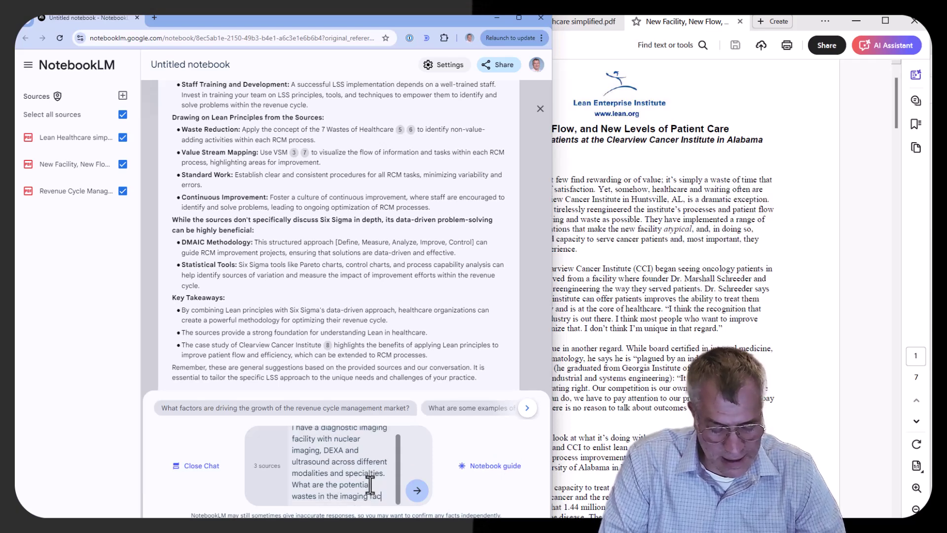
pyautogui.write('ility I could')
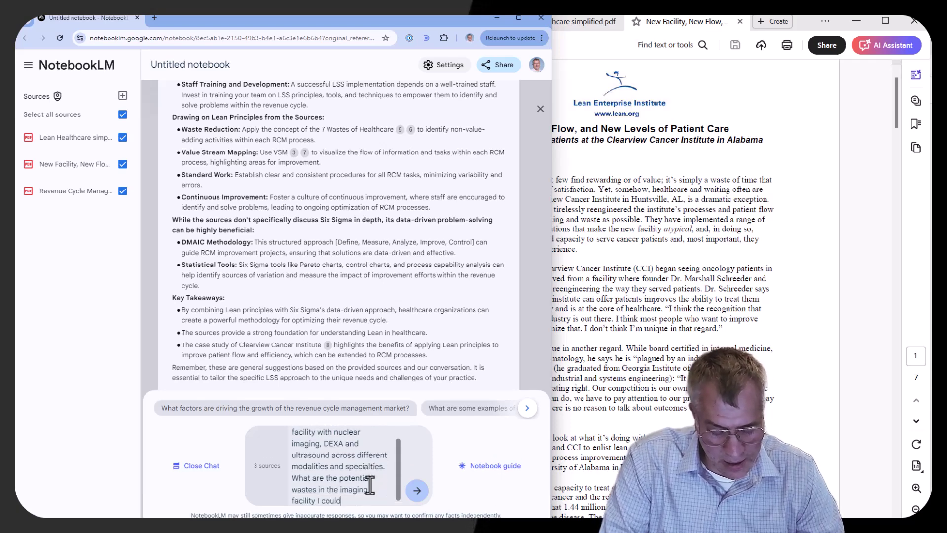
pyautogui.write(' focus on u')
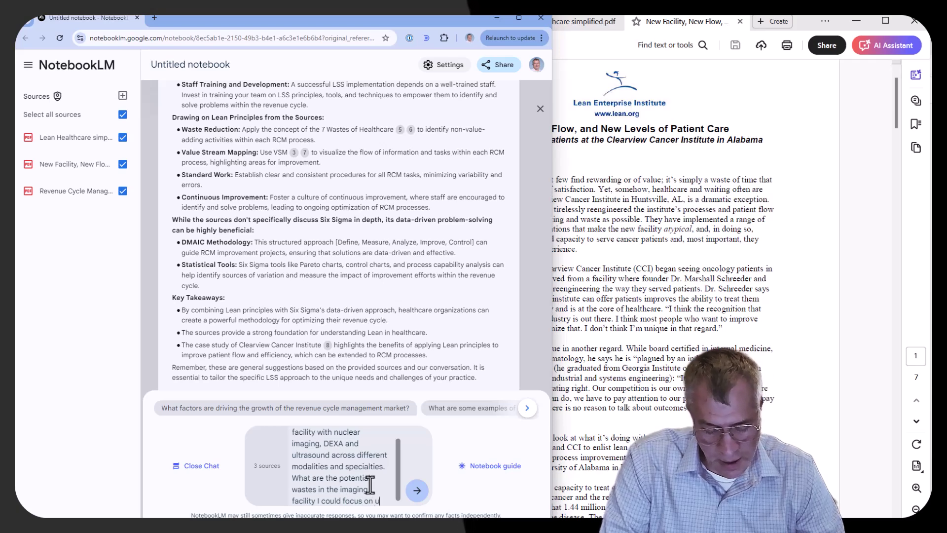
pyautogui.write('sing LSS?\\')
pyautogui.press('Return')
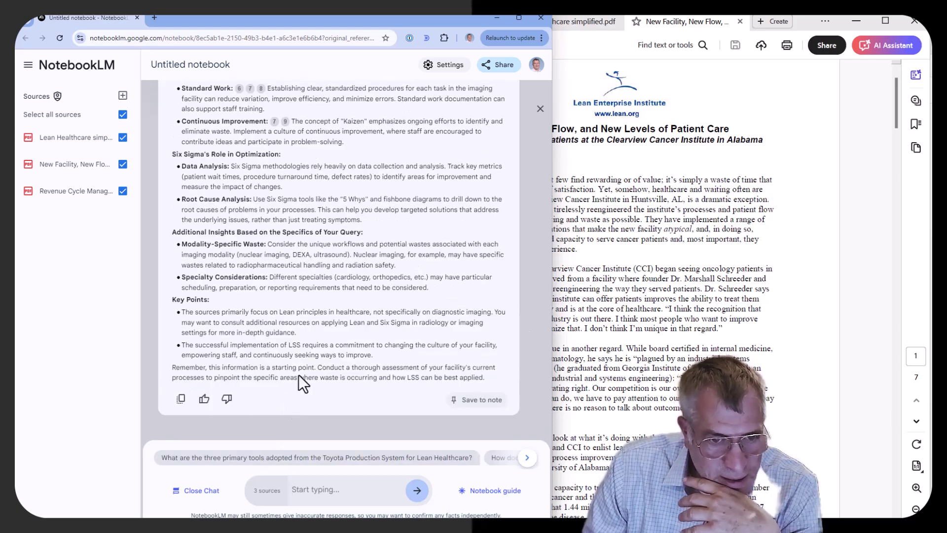
# Read the whole answer on potential wastes in a diagnostic imaging facility, from patient scheduling and registration to the key points.
pyautogui.scroll(10, 339, 345)
pyautogui.scroll(6, 339, 346)
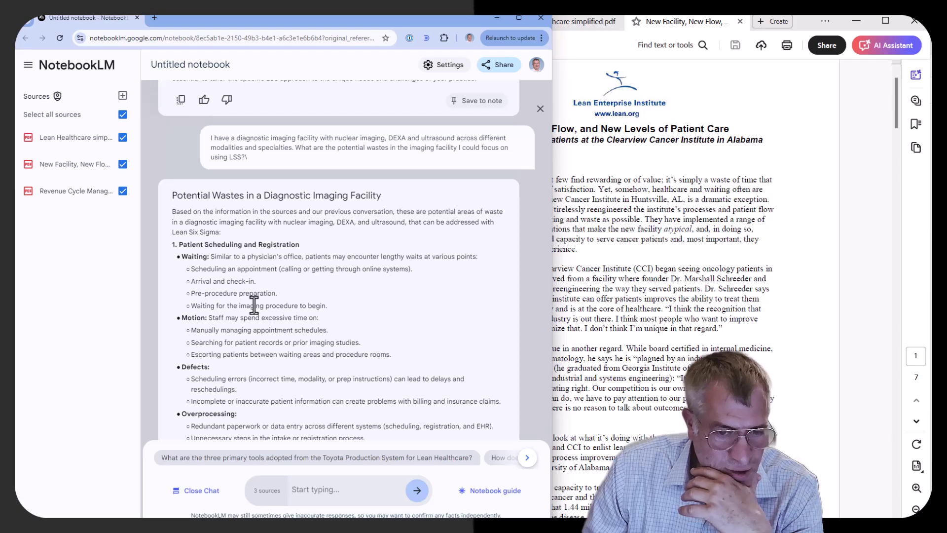
pyautogui.scroll(-3, 254, 305)
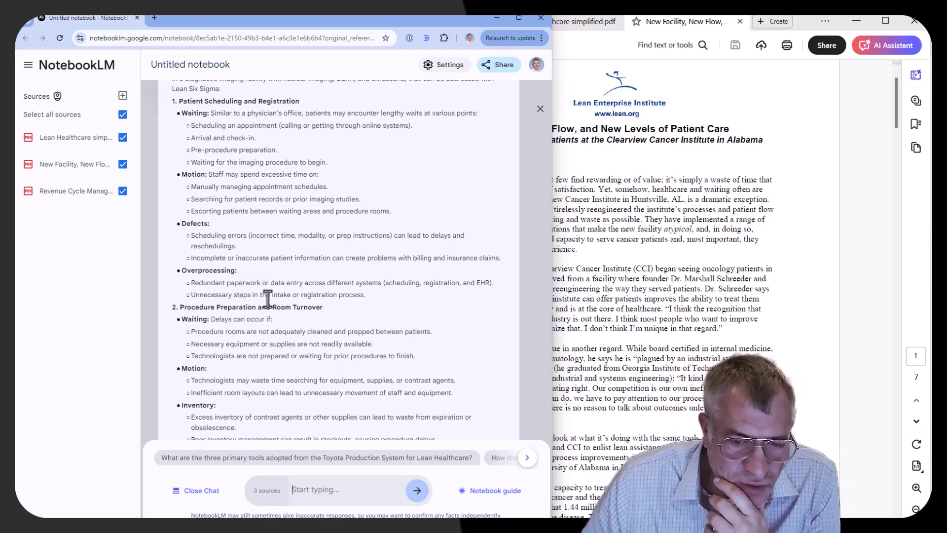
pyautogui.scroll(-1, 268, 298)
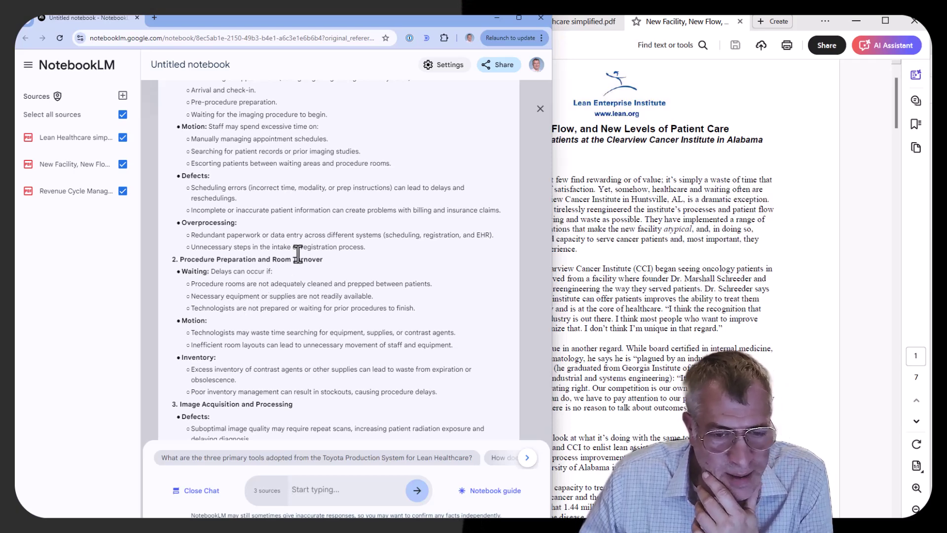
pyautogui.scroll(-4, 297, 253)
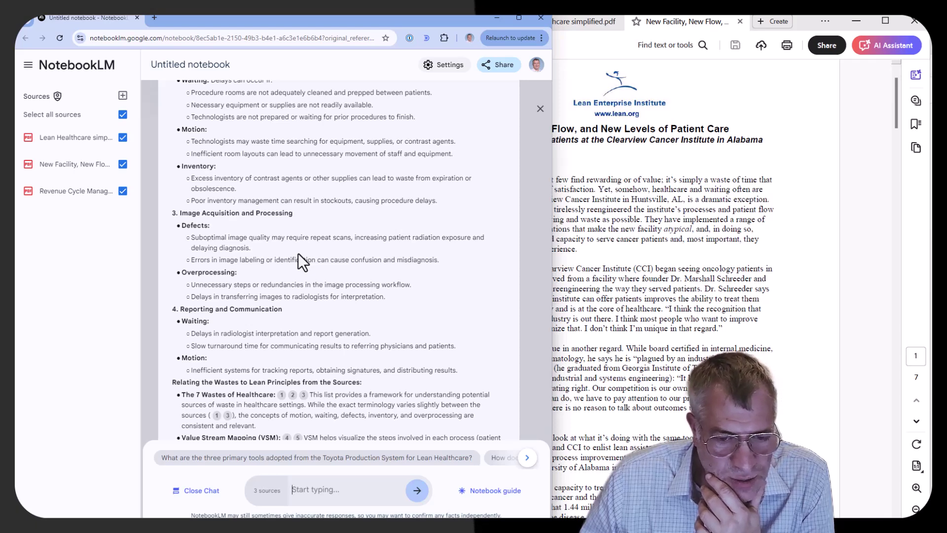
pyautogui.scroll(-1, 298, 253)
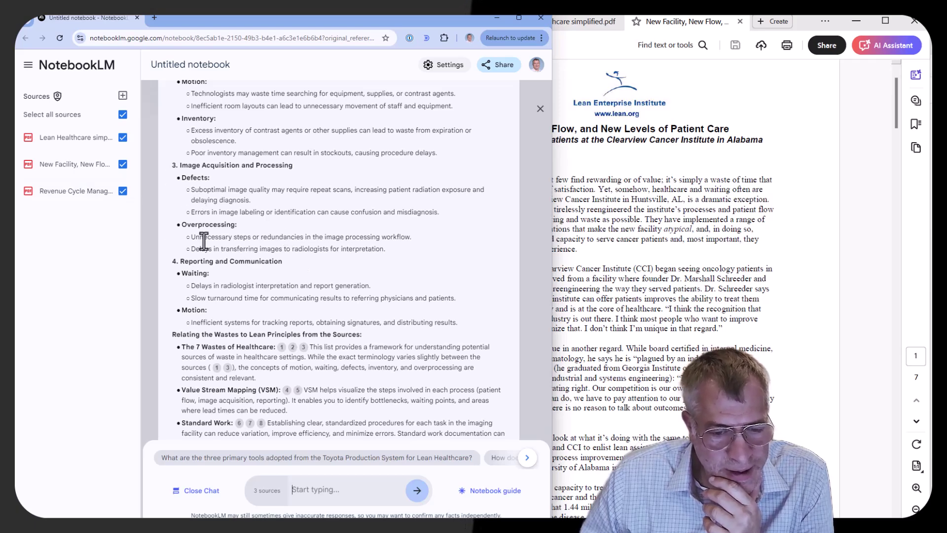
pyautogui.scroll(-7, 200, 232)
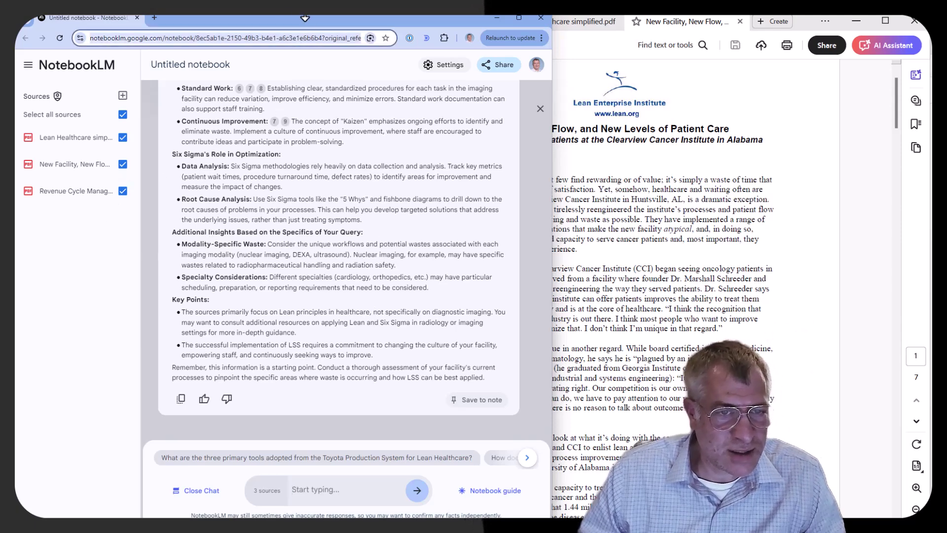
# Search the web for "google notebooklm" and open the Google NotebookLM result to reach the notebooks overview.
pyautogui.hotkey('ctrl', 'l')
pyautogui.write('google ')
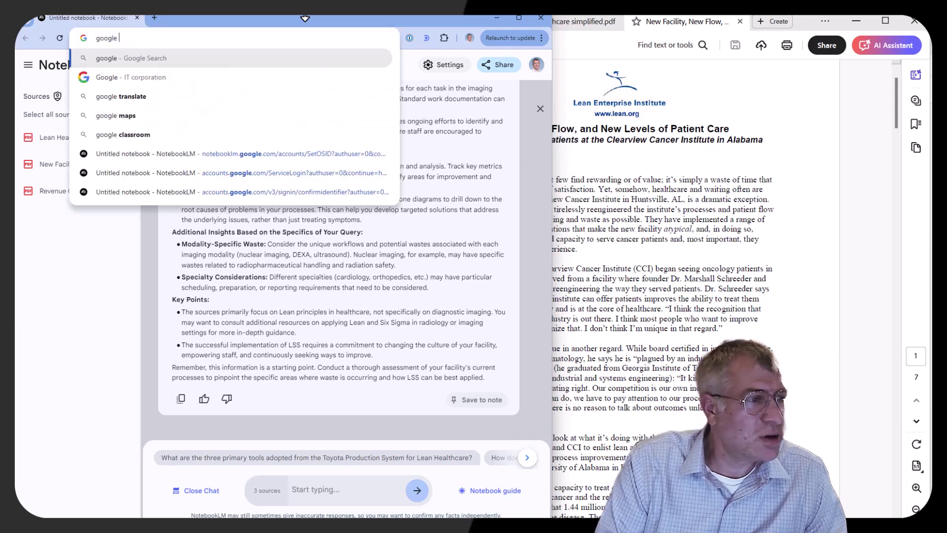
pyautogui.write('notebooklm')
pyautogui.press('Return')
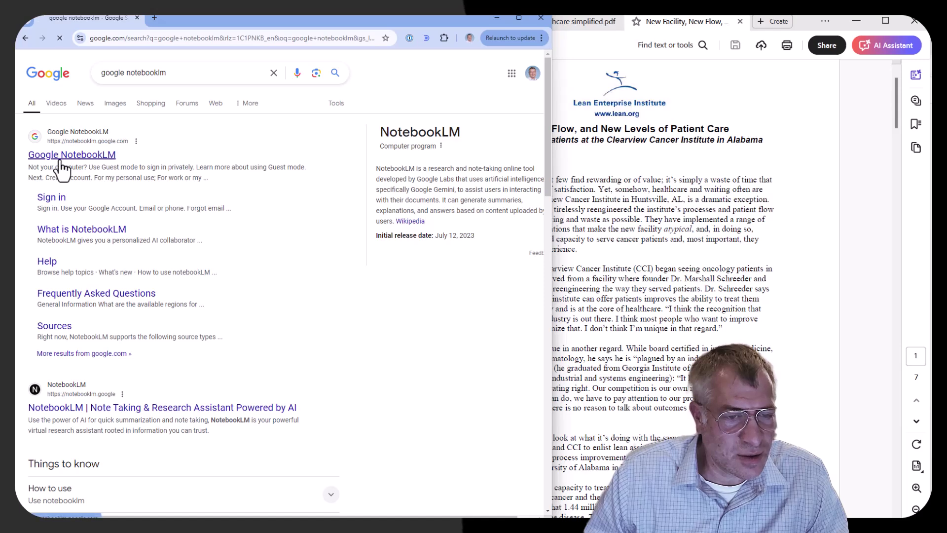
pyautogui.click(60, 156)
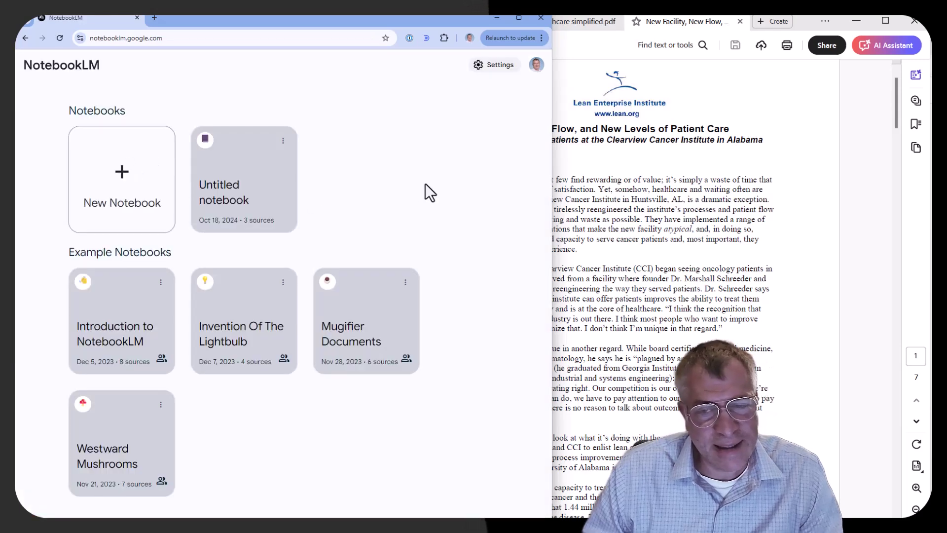